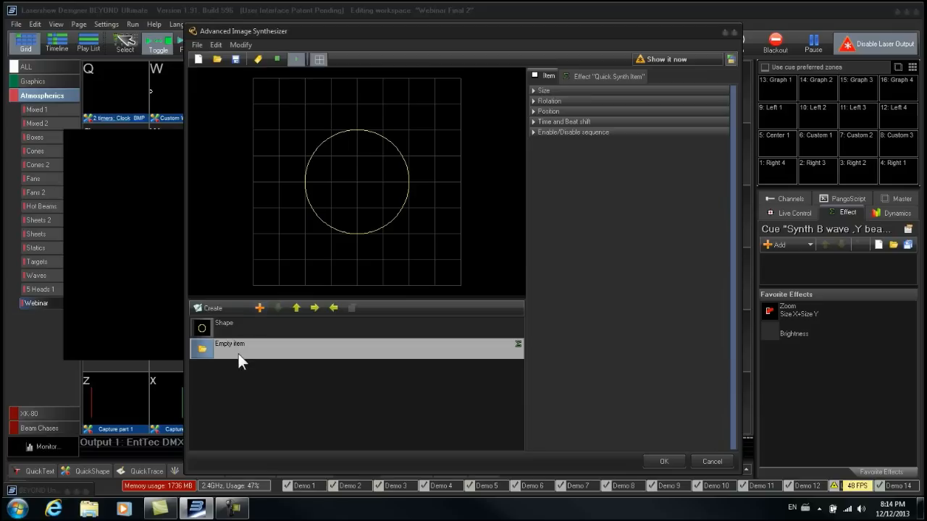
Create a new shape in the empty synthesizer item as a blue beam circle with 26 points
click(219, 307)
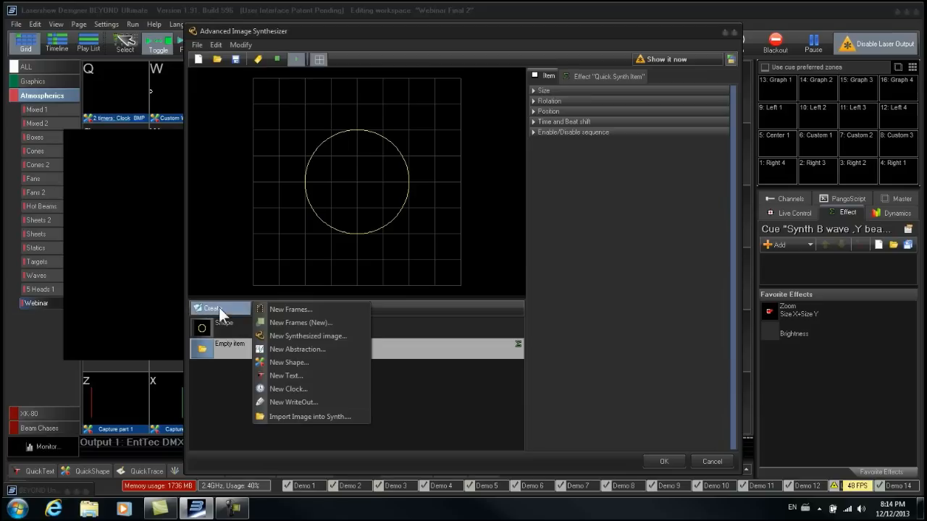
click(314, 362)
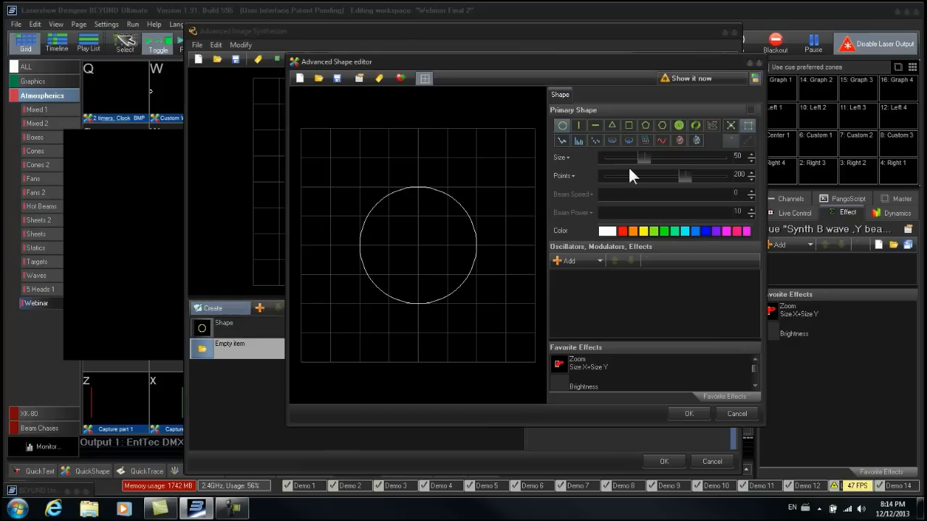
click(706, 229)
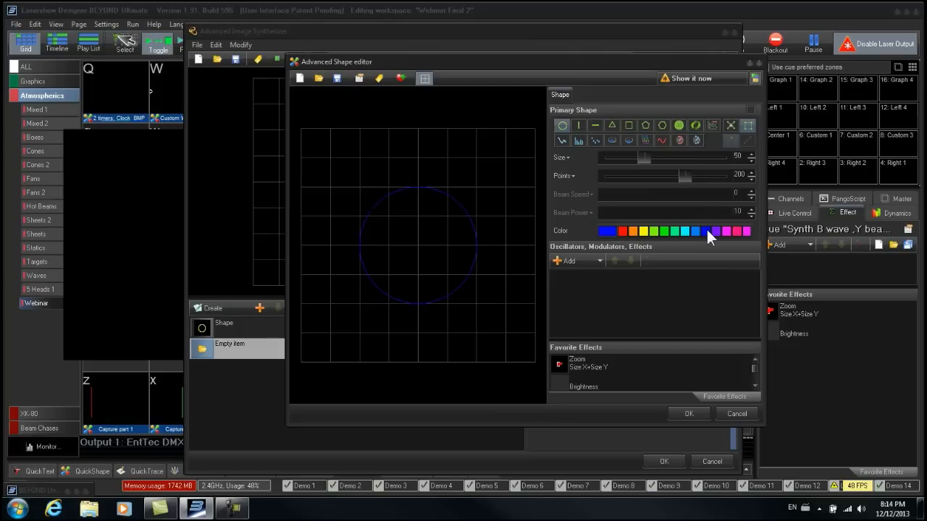
click(730, 123)
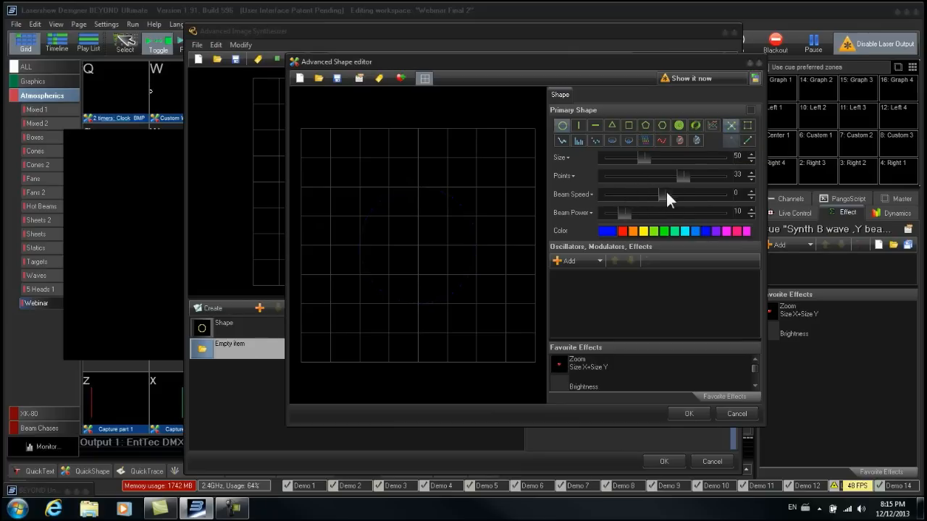
drag(681, 181, 667, 181)
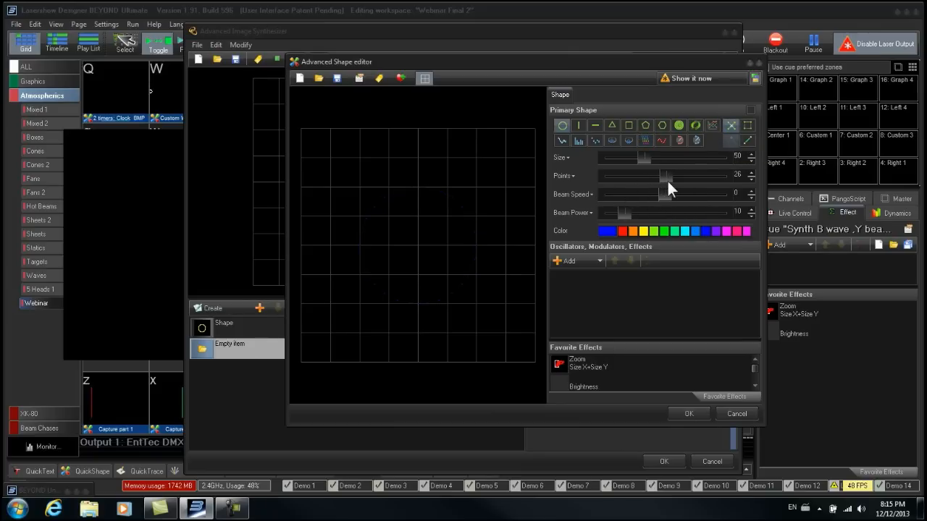
click(689, 412)
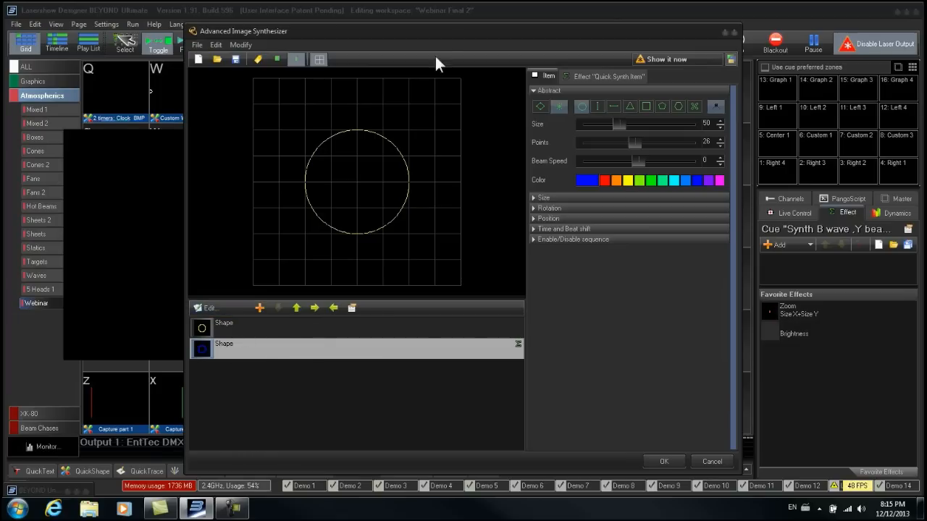
Add Center 1 Audience to the synthesizer's selected output destinations
drag(453, 27, 567, 23)
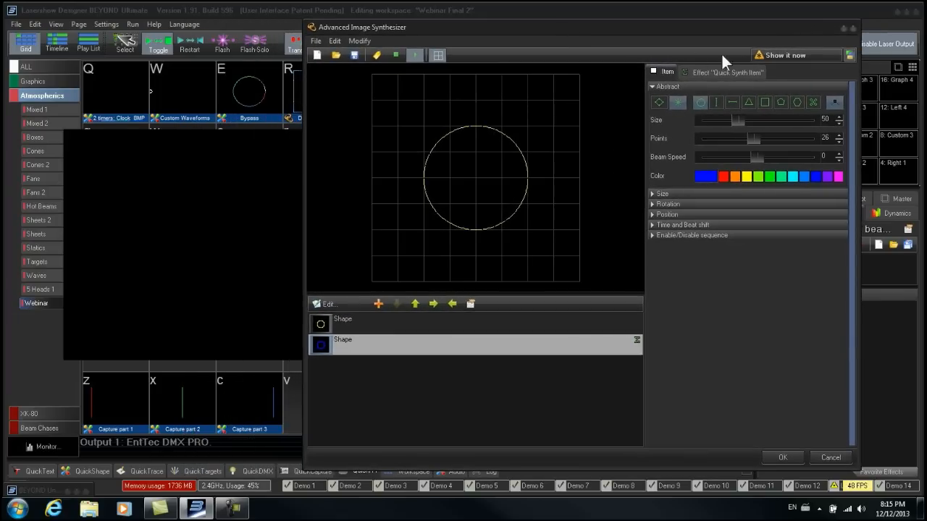
click(774, 54)
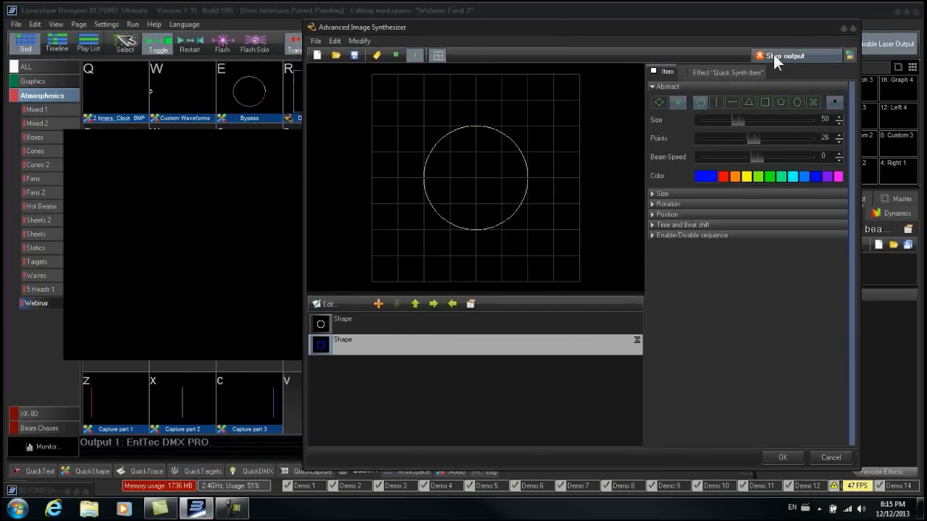
click(828, 55)
click(848, 57)
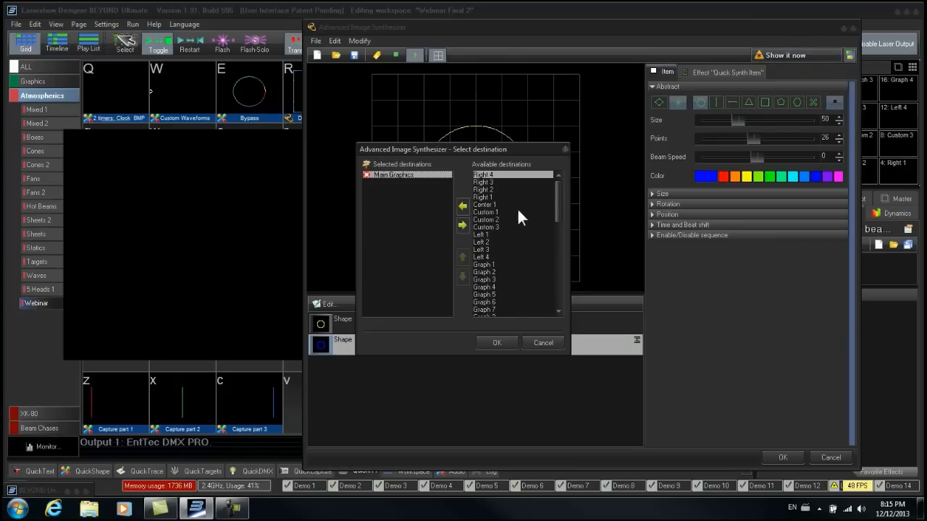
drag(559, 214, 551, 265)
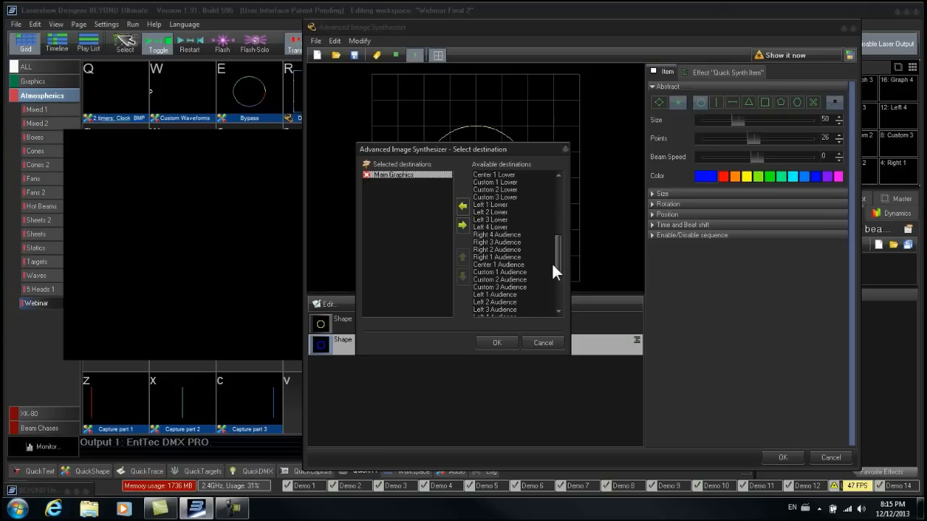
click(489, 265)
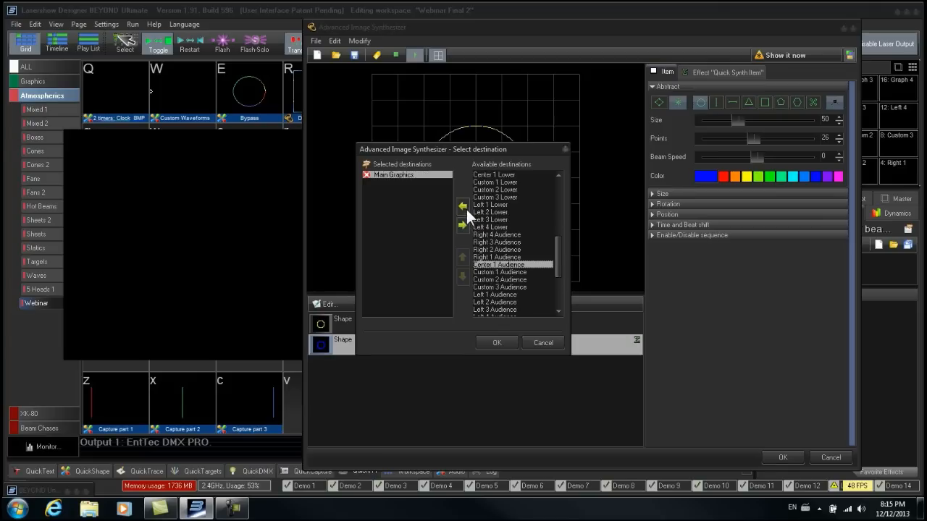
click(464, 207)
click(494, 341)
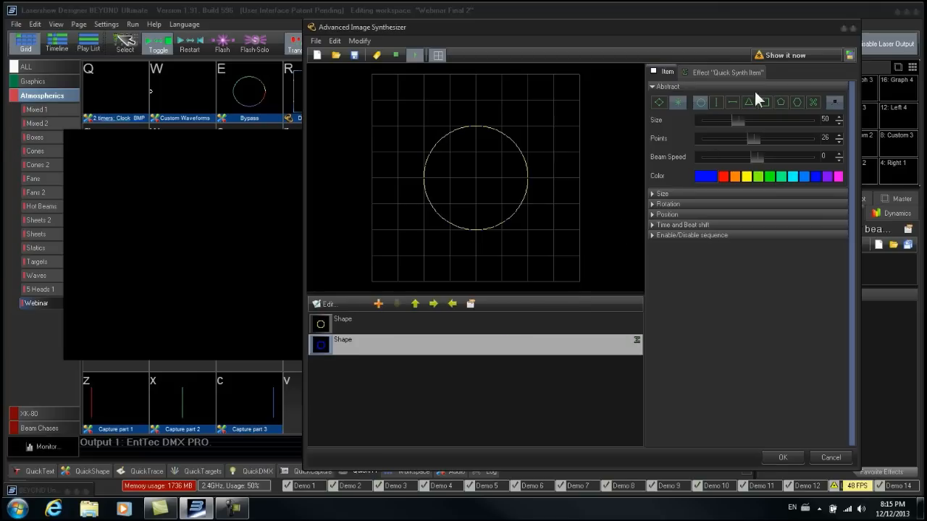
Start live output of the synthesized image and slightly increase the blue shape's beam speed
click(771, 55)
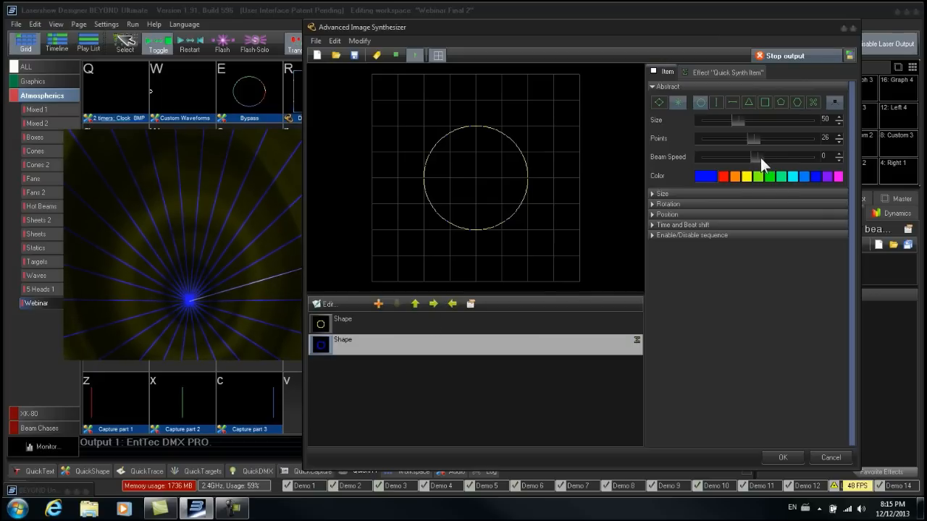
drag(759, 157, 761, 157)
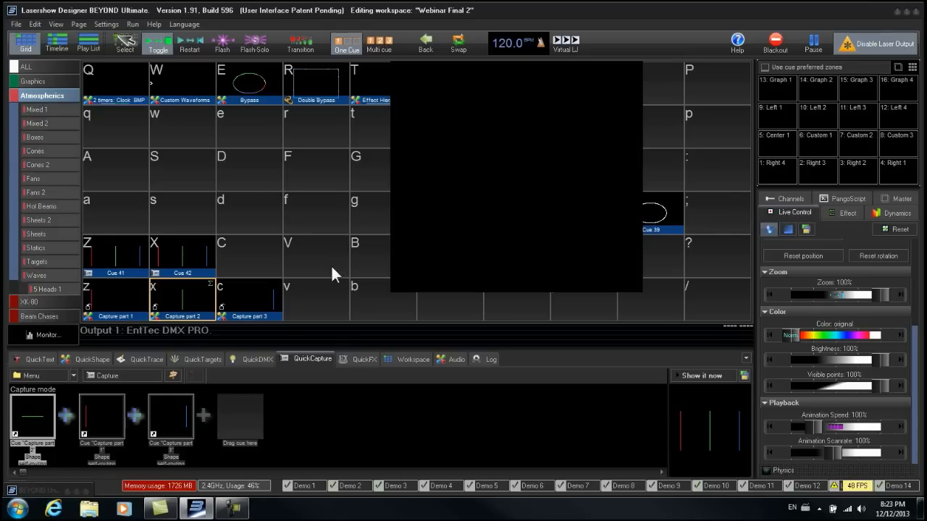
Examine the QuickCapture options for capturing as a local cue or as shortcuts
click(74, 373)
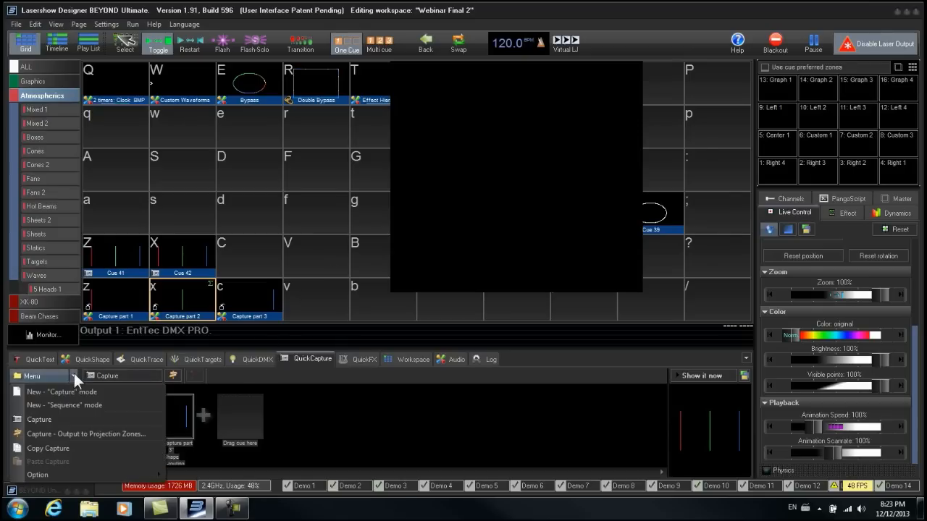
mouse_move(161, 471)
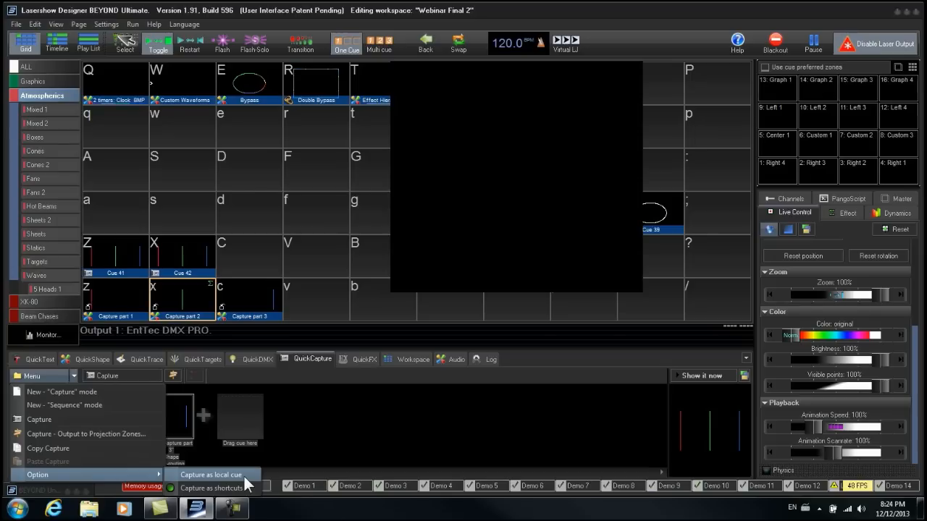
click(329, 373)
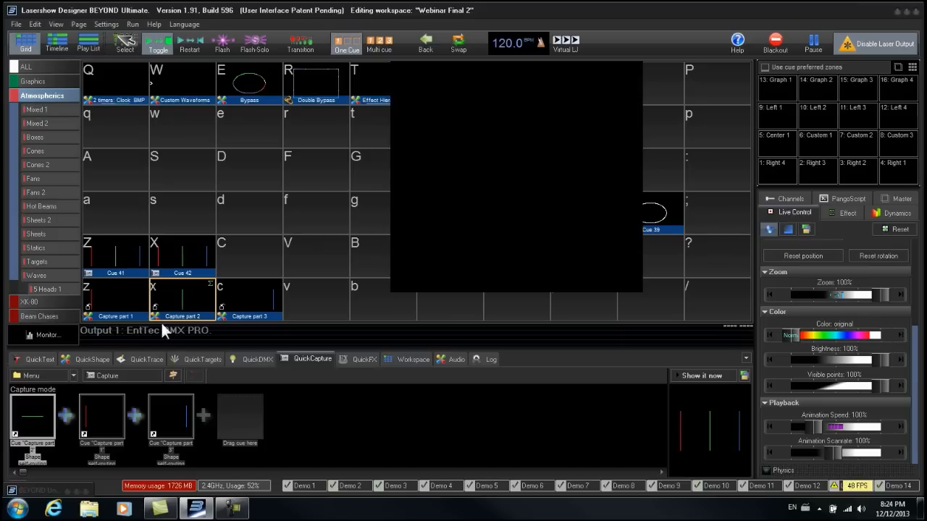
click(73, 374)
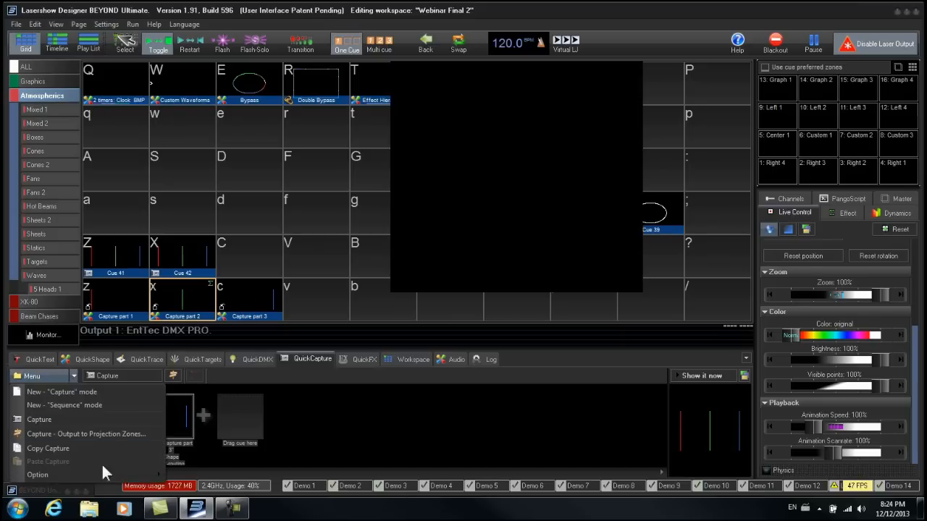
mouse_move(109, 474)
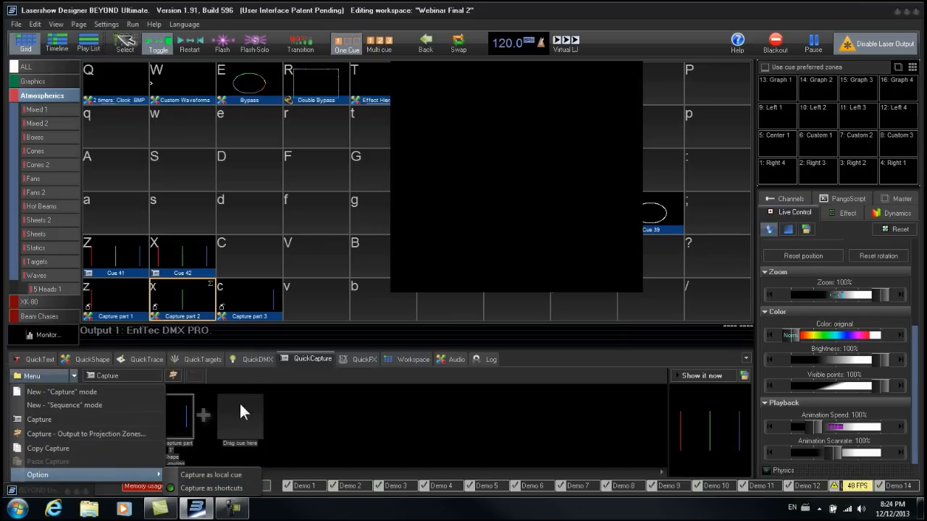
click(251, 380)
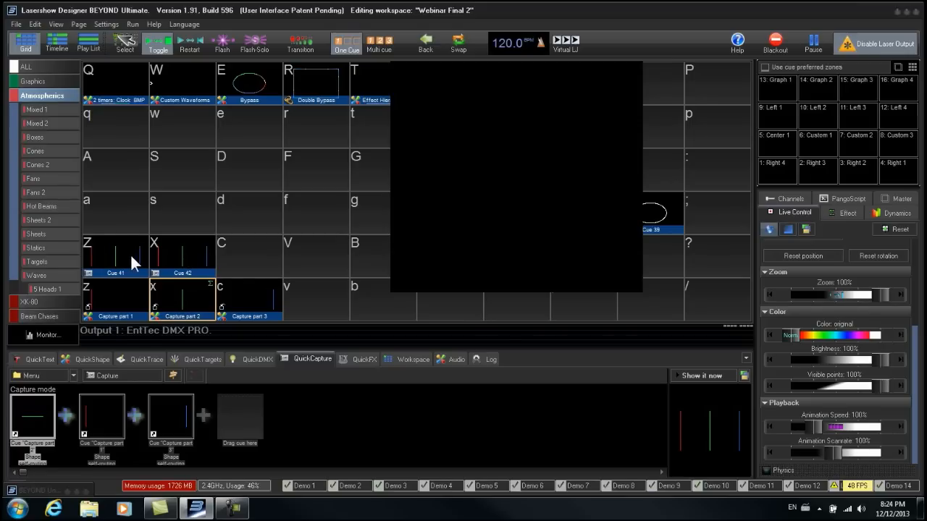
Change the primary shape of the Capture part 2 cue to a circle
right_click(182, 297)
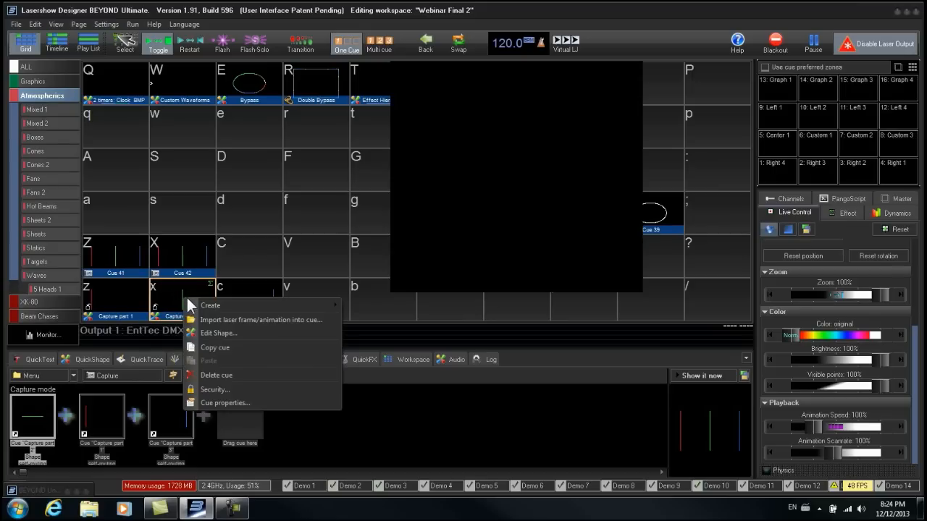
click(242, 333)
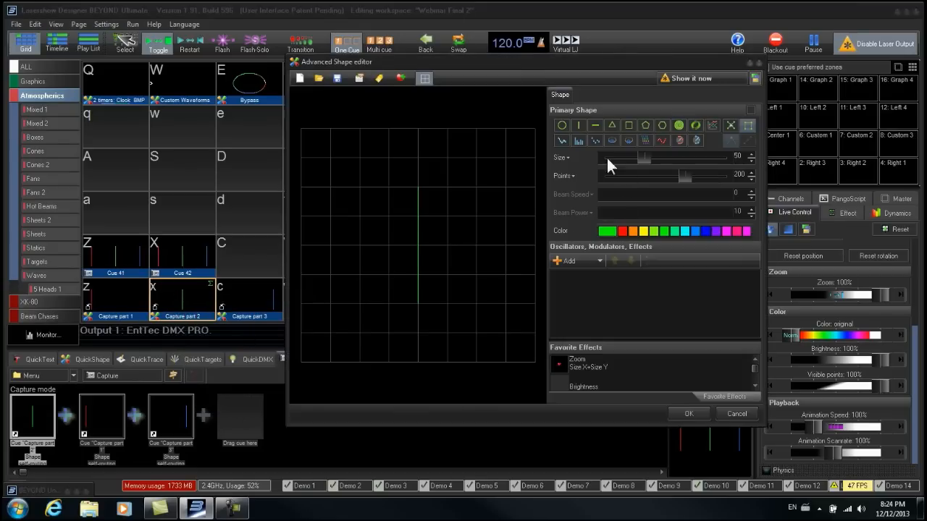
click(562, 124)
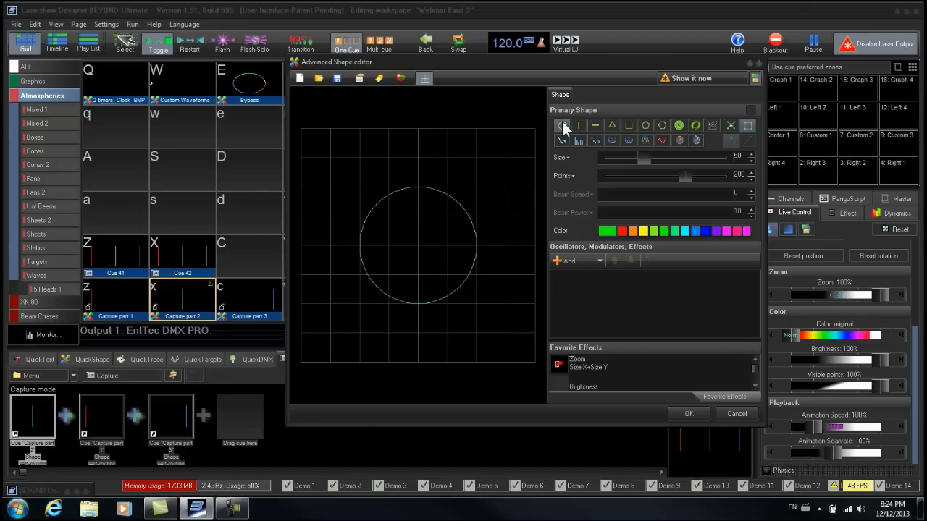
click(689, 413)
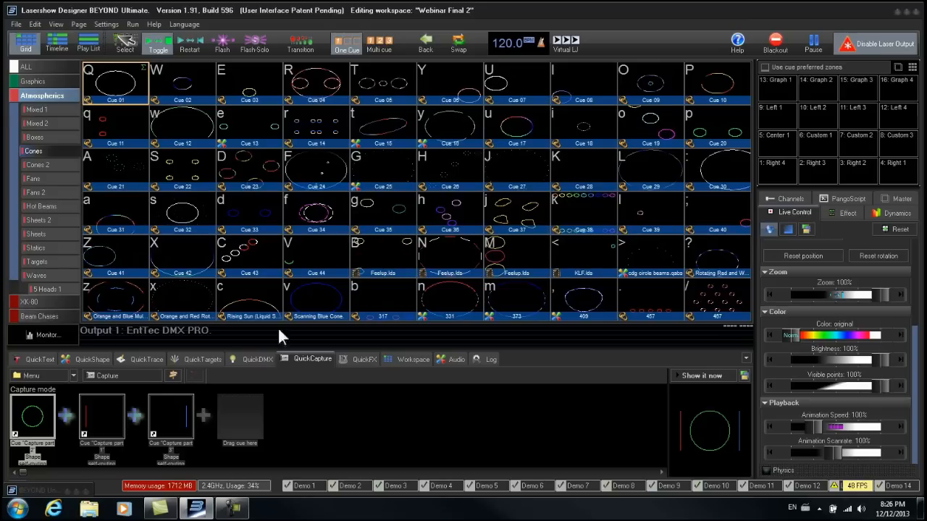
click(75, 374)
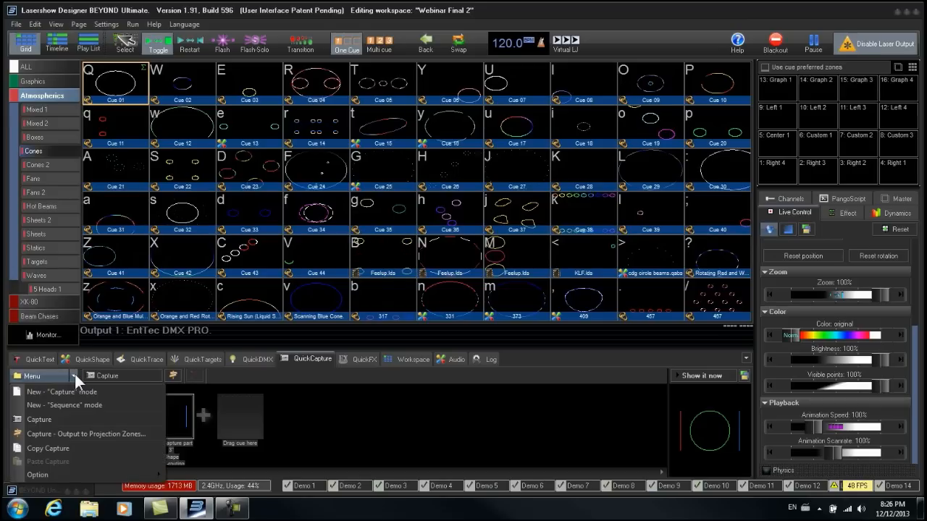
click(101, 405)
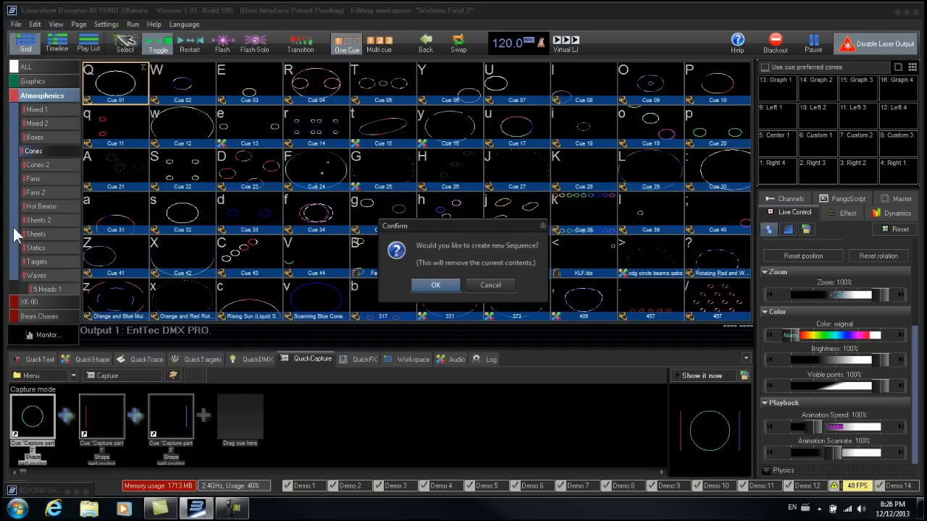
click(491, 286)
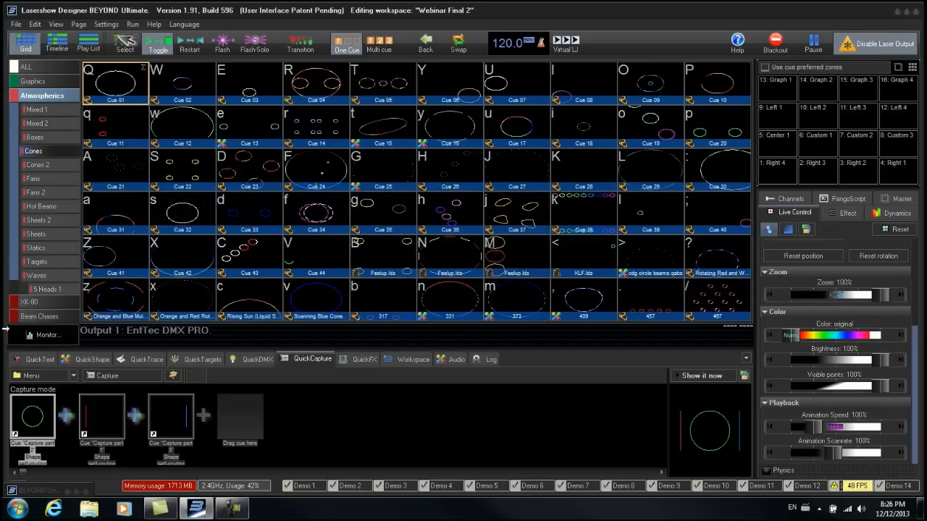
Open the Webinar cue page and create a new QuickCapture in Sequence mode, discarding the current capture contents
scroll(14, 244, down, 1)
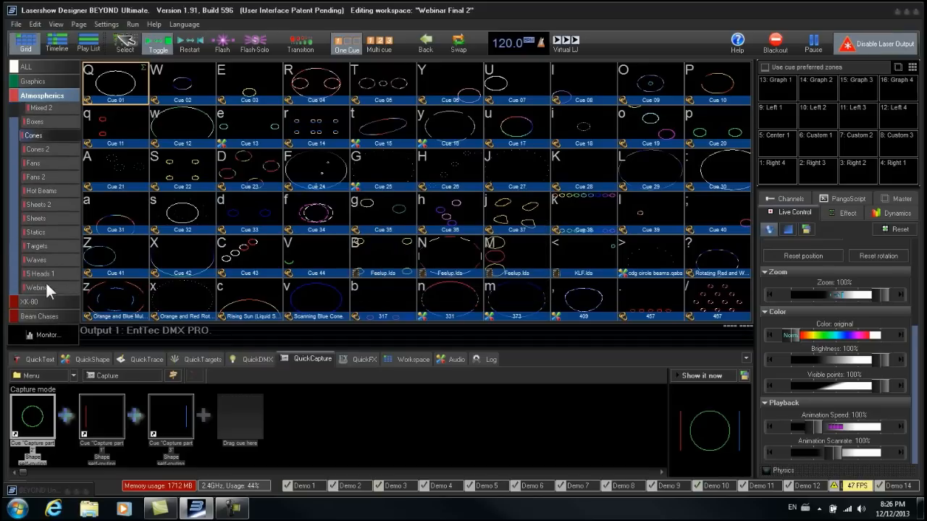
click(40, 287)
click(374, 183)
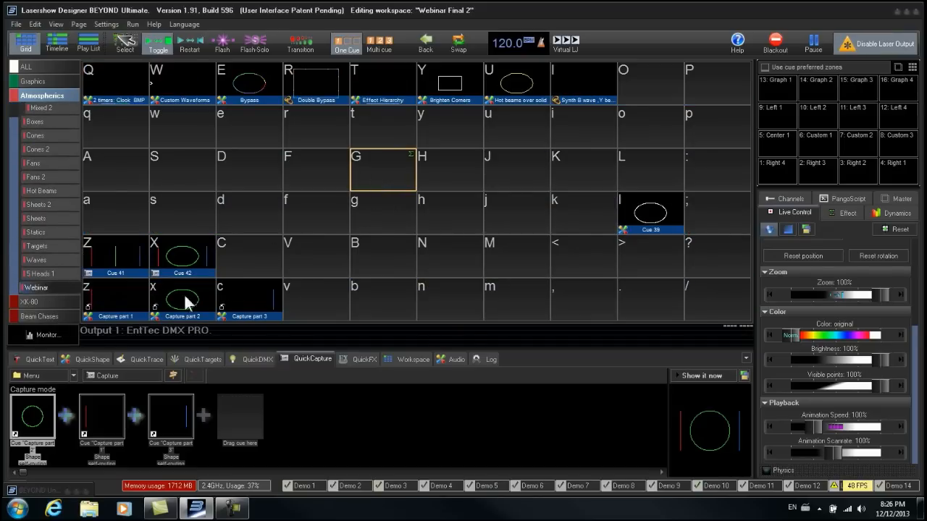
click(73, 382)
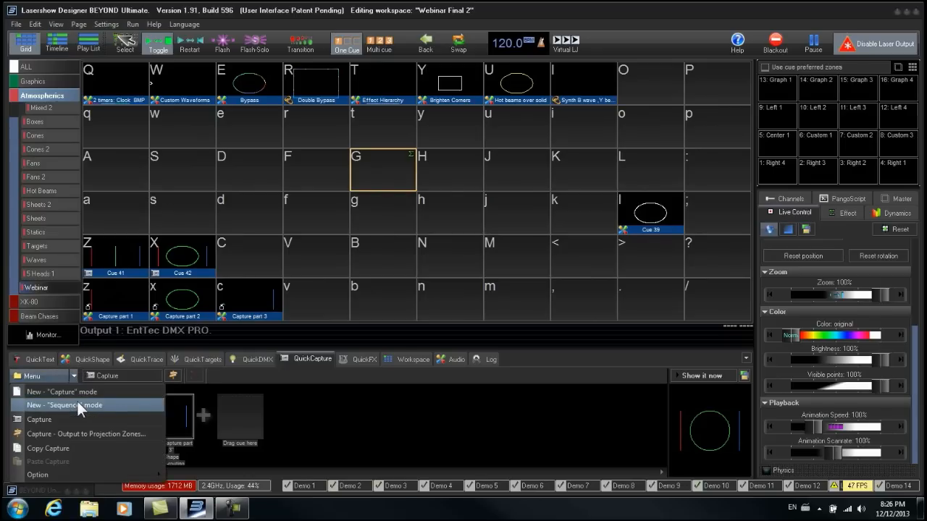
click(78, 401)
click(428, 287)
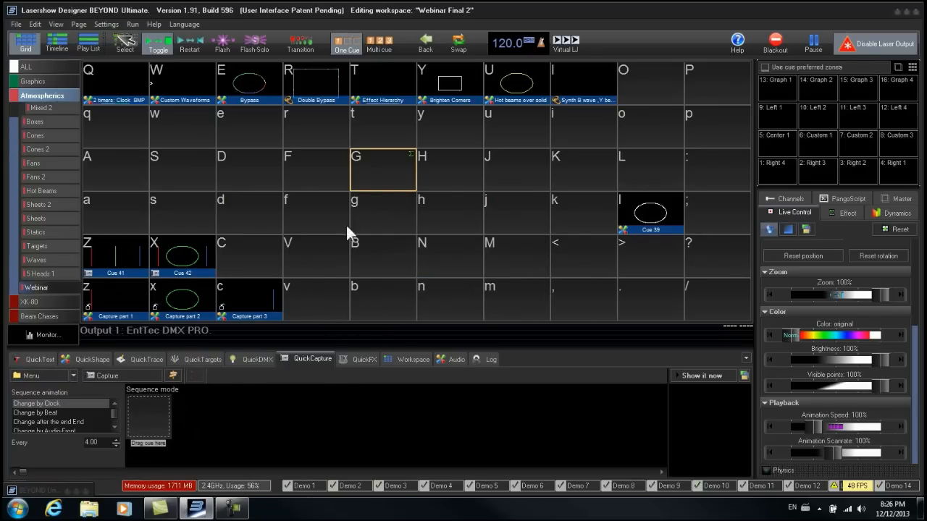
Add Cue 13, Cue 15 and Cue 27 from the Cones page to the sequence, in that order
click(52, 132)
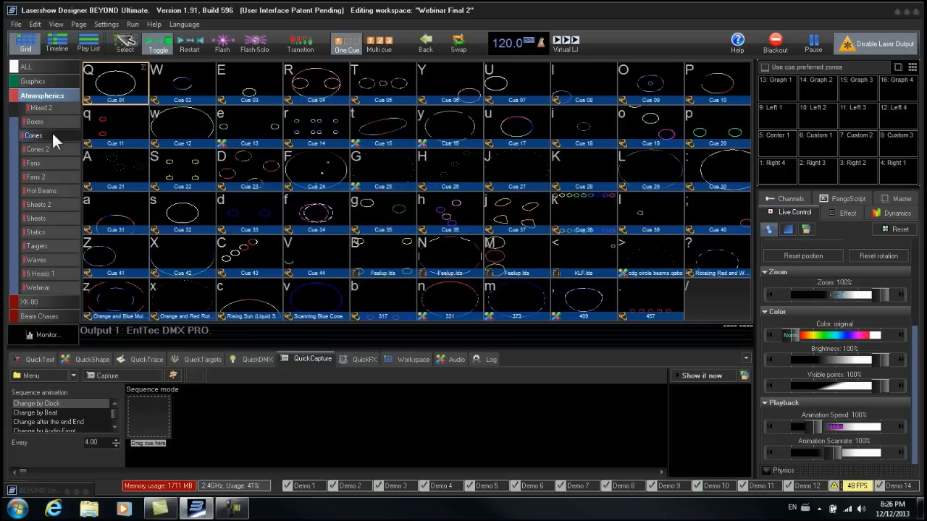
click(257, 119)
drag(257, 119, 134, 416)
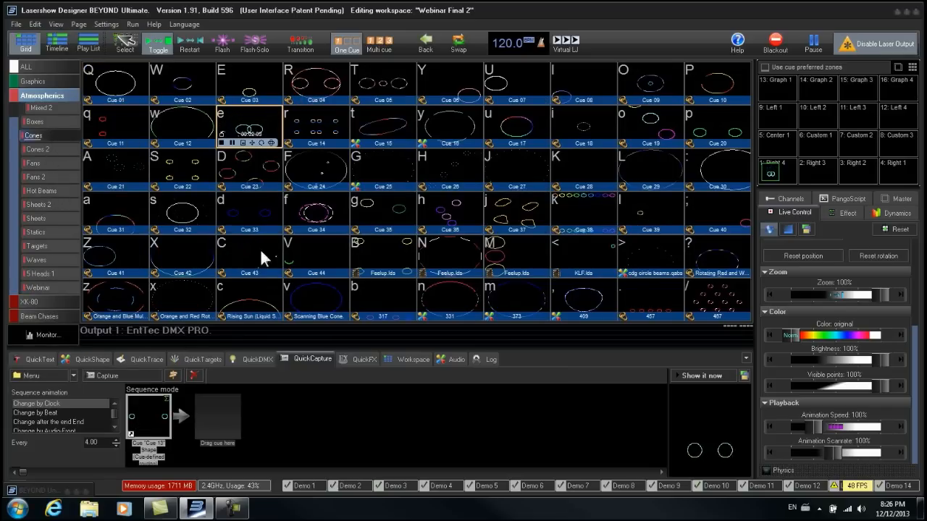
click(358, 142)
drag(245, 381, 219, 418)
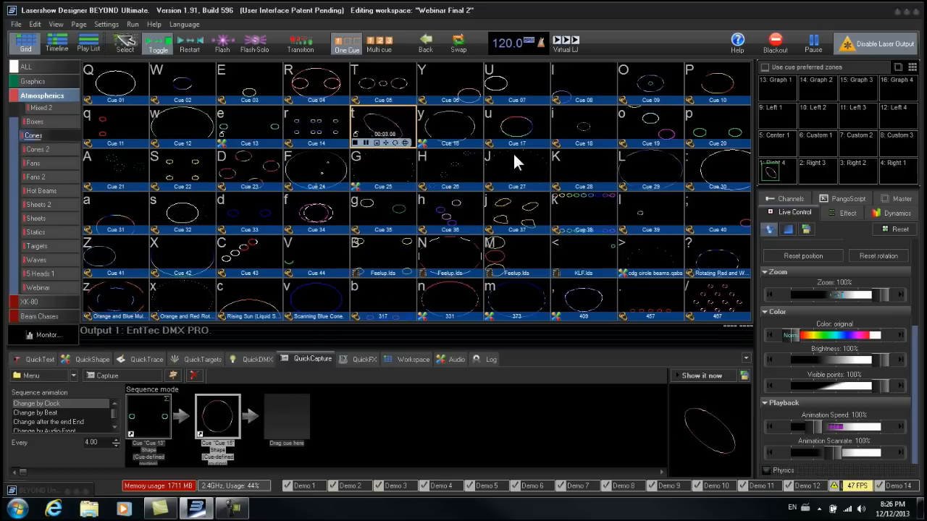
drag(517, 163, 288, 433)
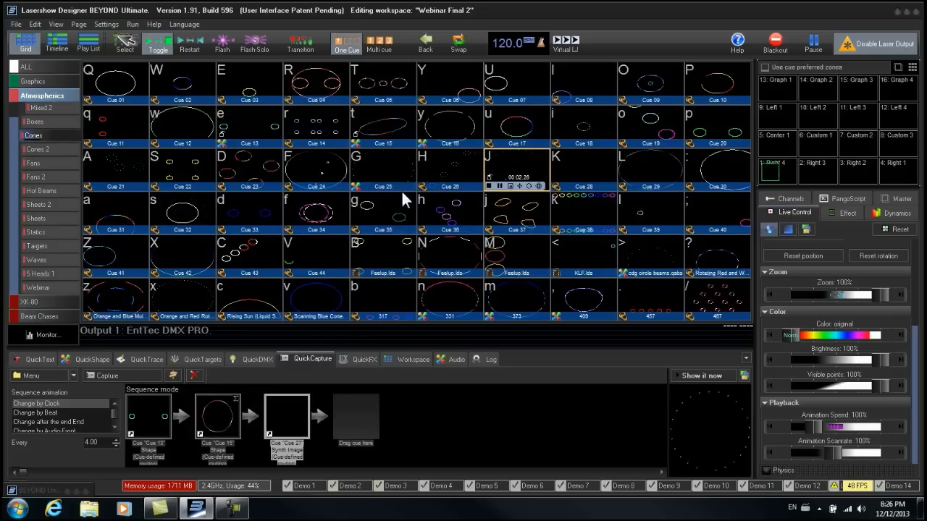
Append Cue 24 and Cue 17 from the Cones page to the end of the capture sequence
click(322, 187)
drag(334, 400, 346, 415)
click(527, 145)
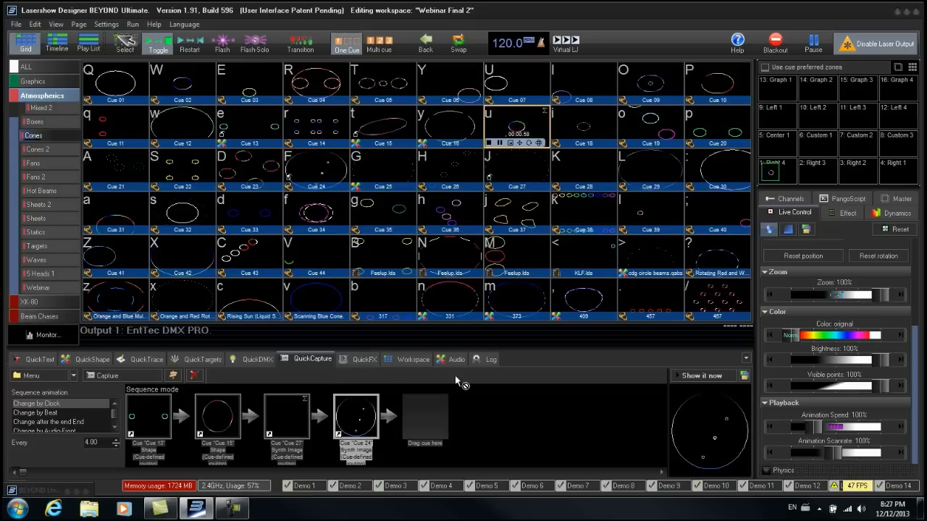
drag(431, 424, 430, 423)
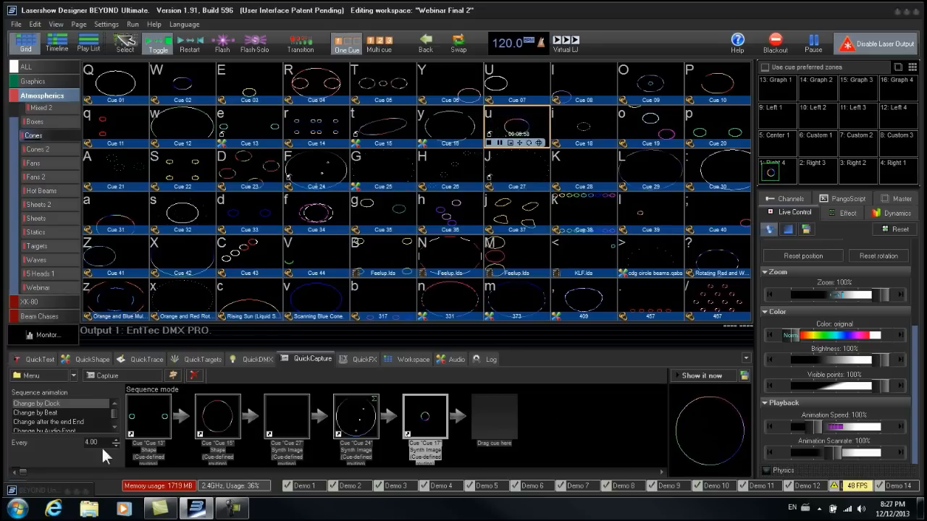
Set the sequence animation to Change by Beat and store the sequence in cell g of the Webinar page
click(40, 412)
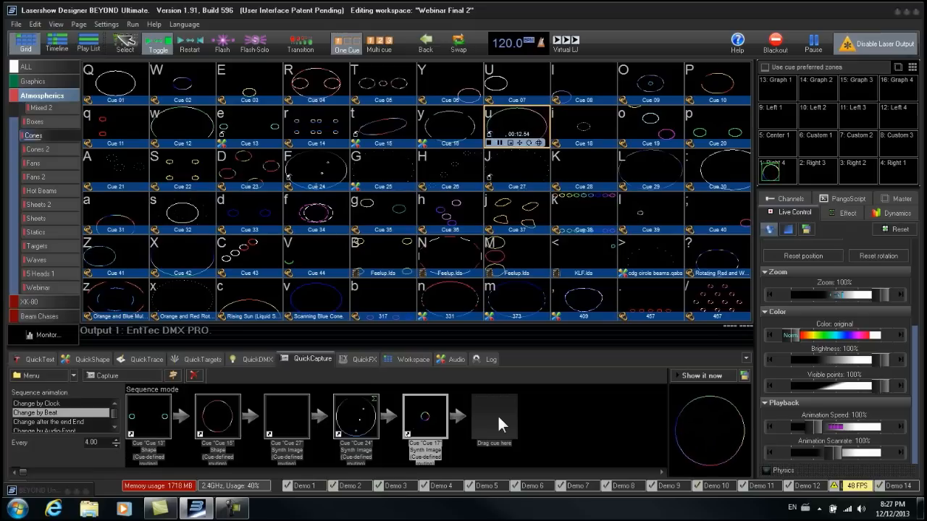
click(37, 287)
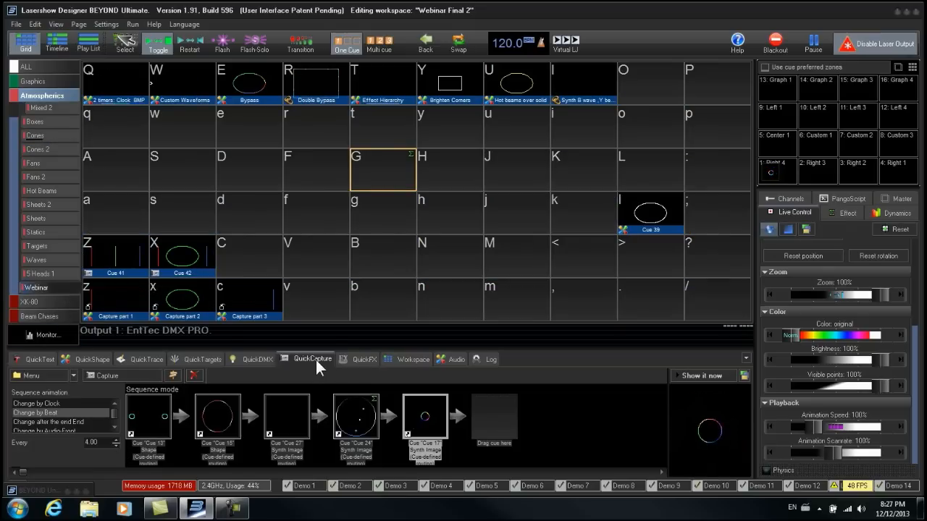
click(397, 210)
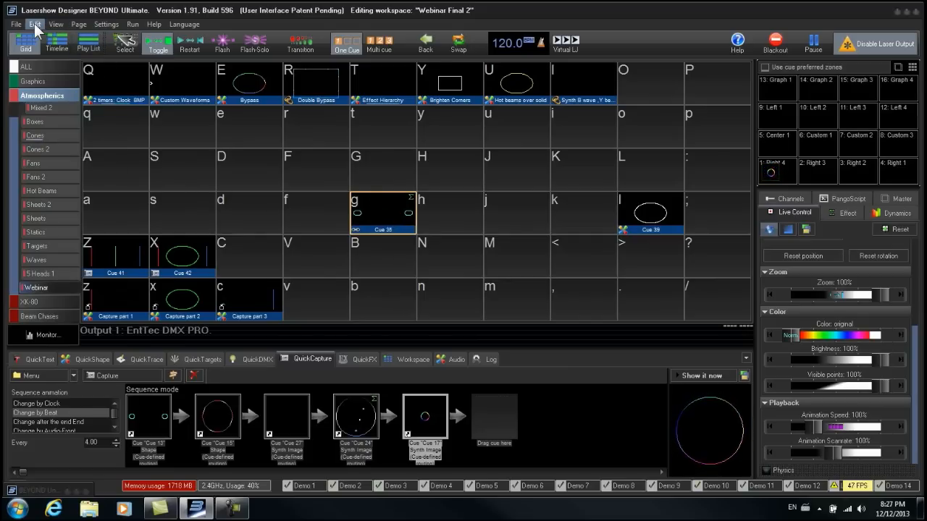
Show the Enhanced Reality Preview, move it clear of the sequence cue, and play that cue on the Webinar page
click(57, 26)
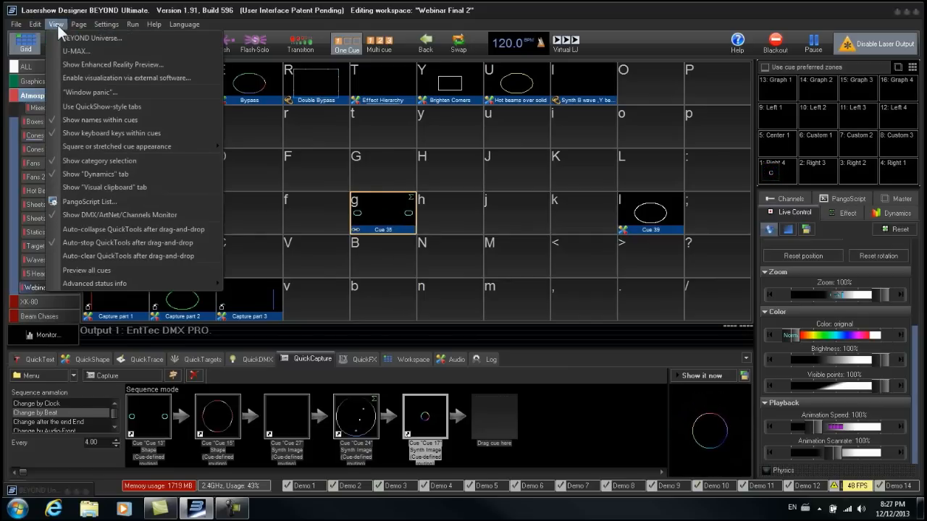
click(87, 61)
drag(496, 72, 653, 82)
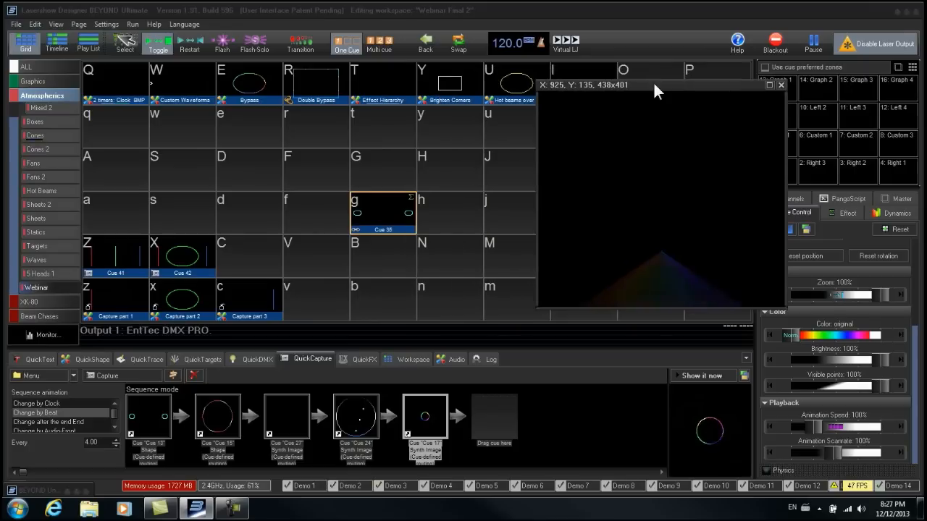
click(397, 209)
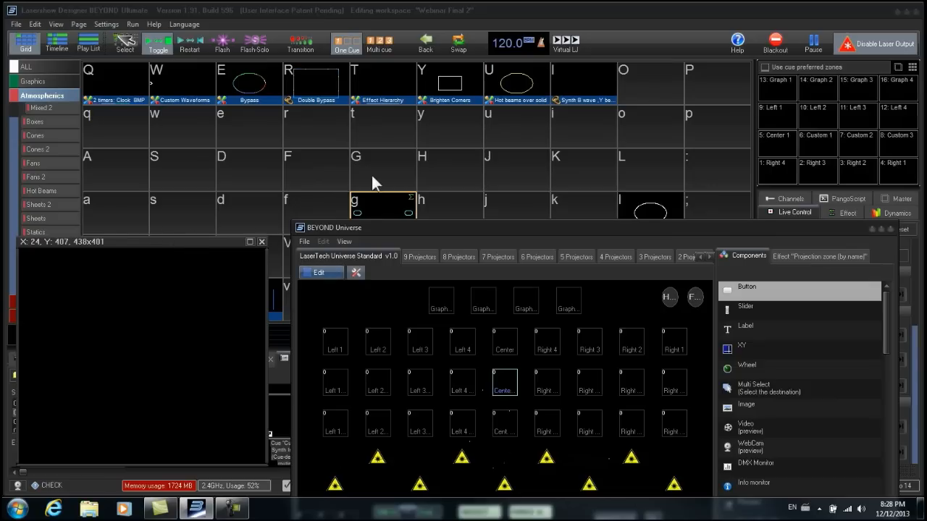
Select the Left 1, Left 3, Center, Right 3 and Right 1 projection zones and play Cue 12 from the Cones page
click(337, 345)
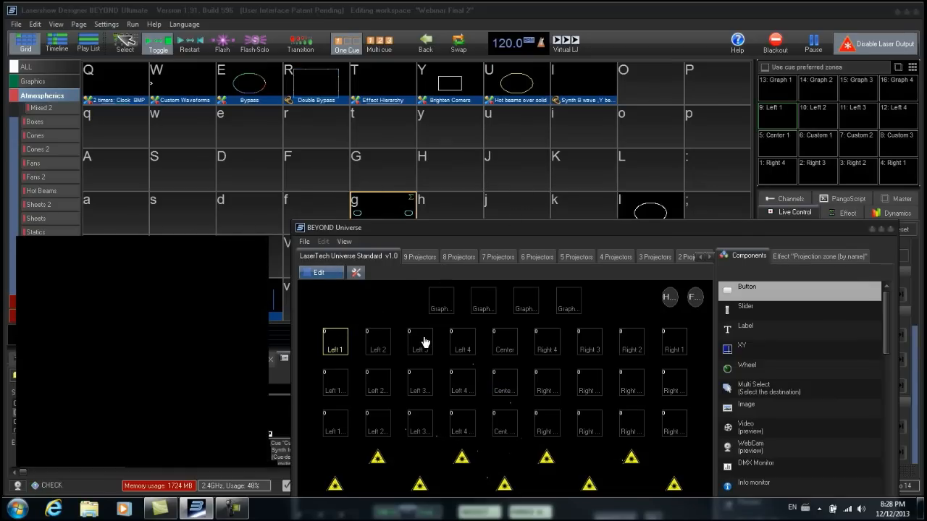
click(502, 338)
click(595, 338)
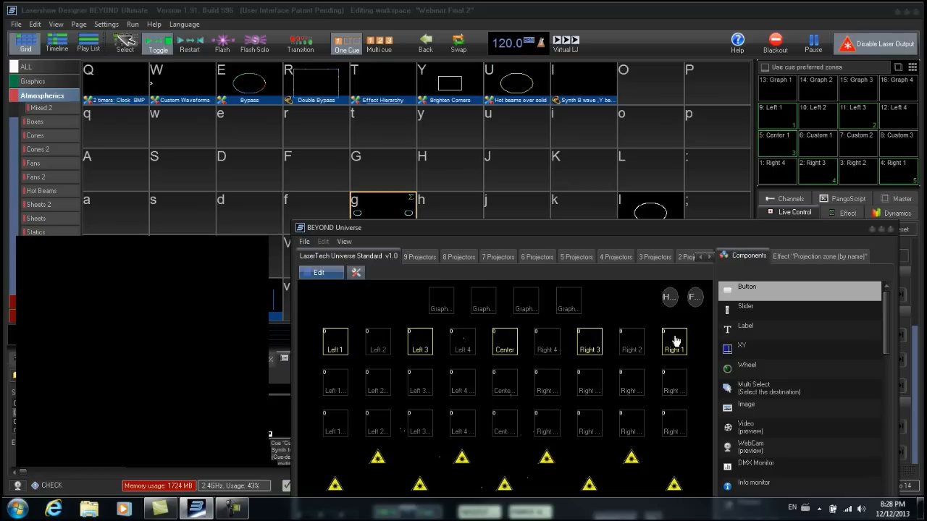
click(59, 133)
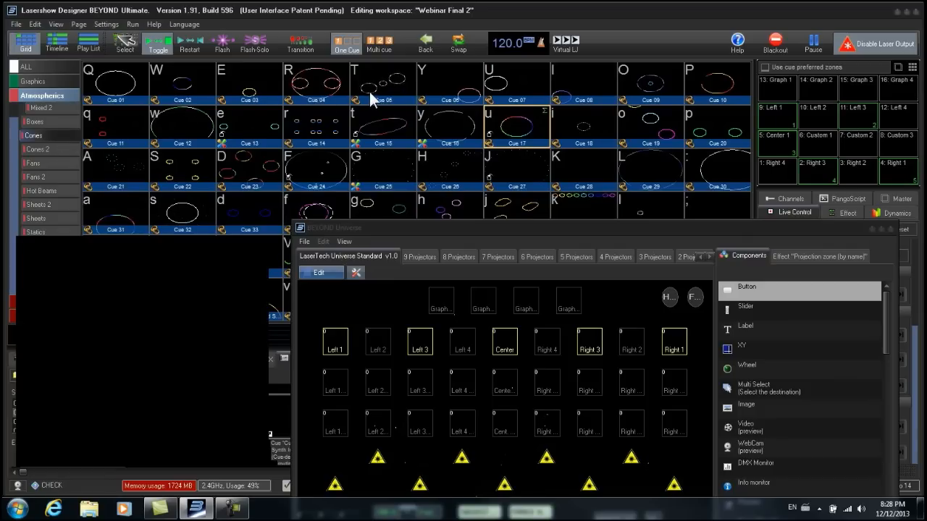
click(195, 120)
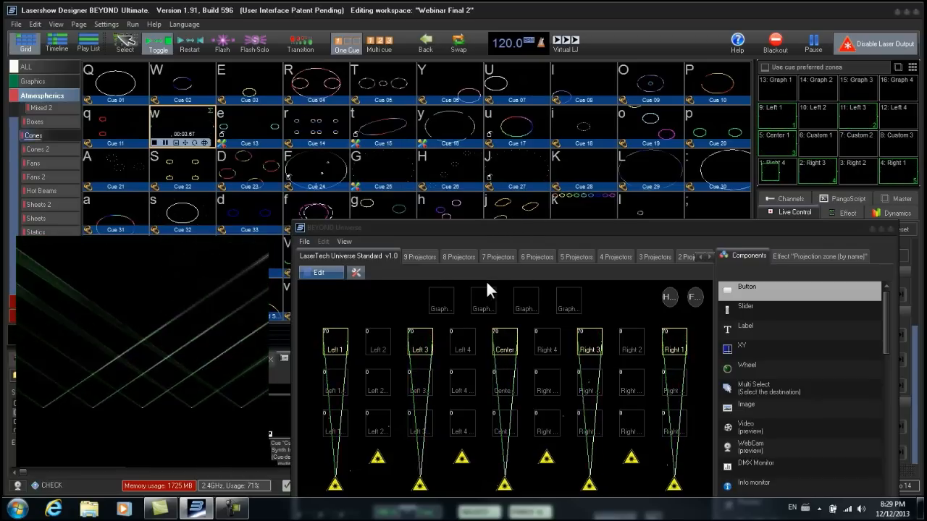
Enable Multi Cue mode and play Cue 26 from the Fans page on the second-row Left 2, Left 4, Right 4 and Right 2 zones
click(389, 40)
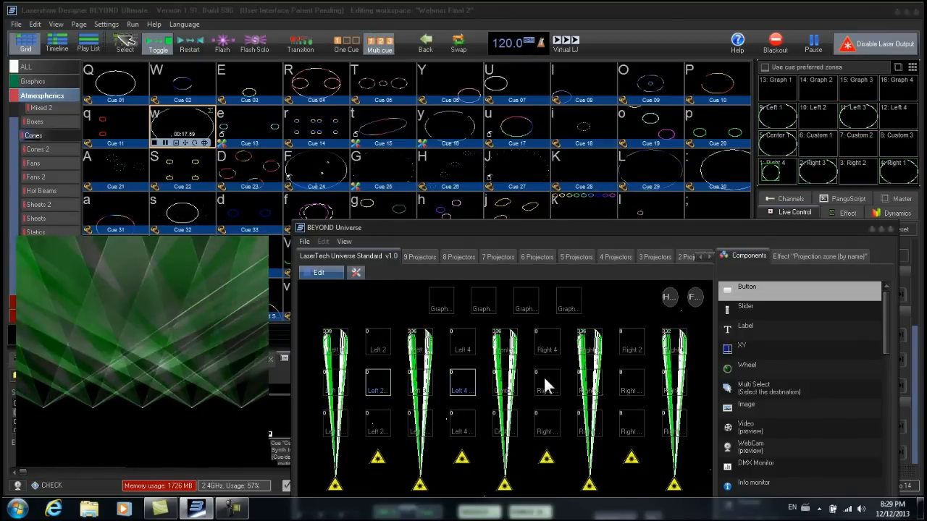
click(39, 162)
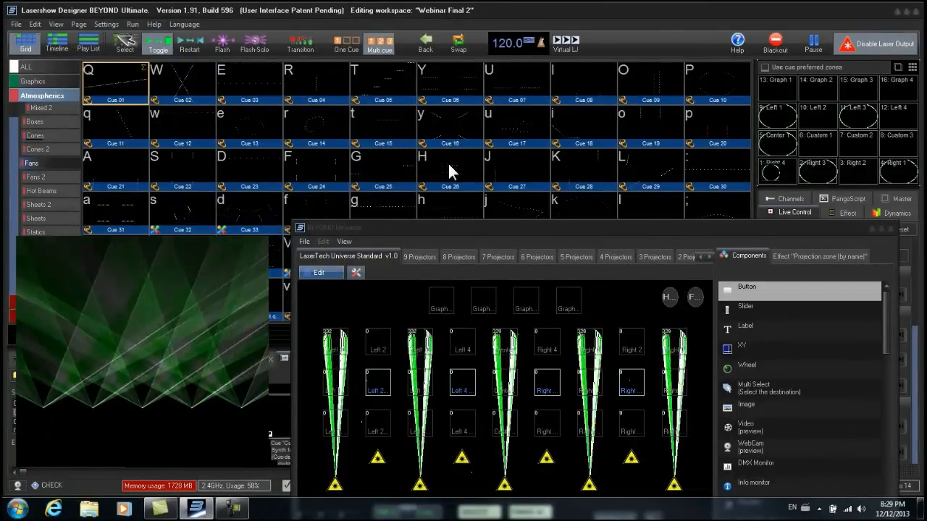
click(449, 171)
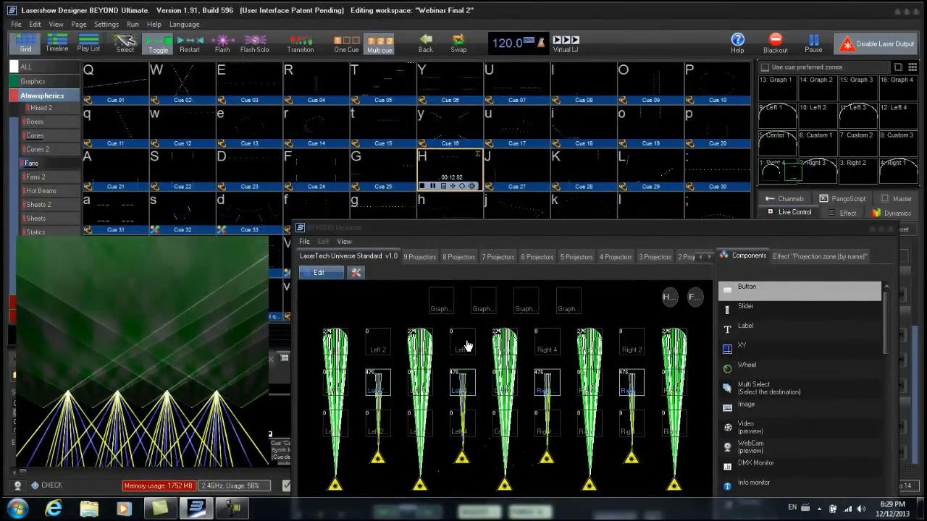
Select the top-row Left 4 and Right 4 zones and play Cue 02 from the Hot Beams page on them
click(466, 346)
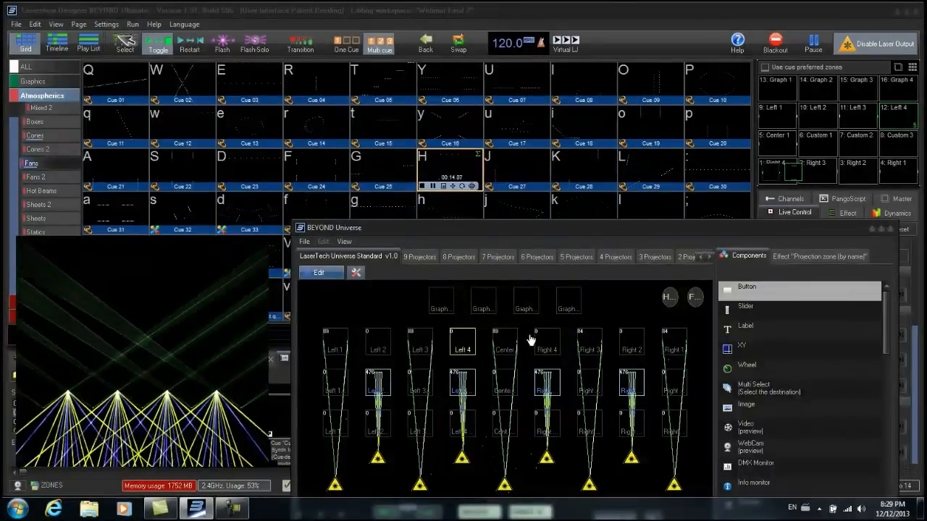
click(31, 161)
click(35, 189)
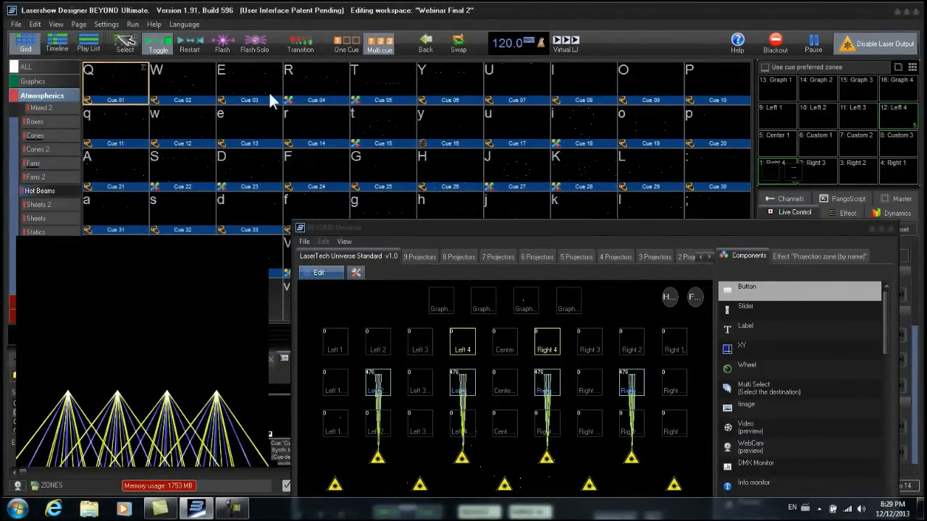
click(139, 84)
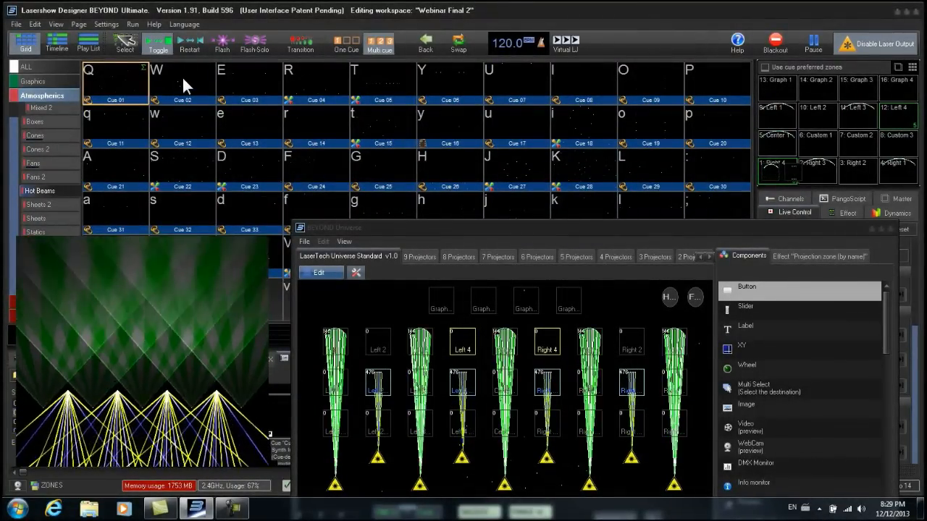
click(185, 81)
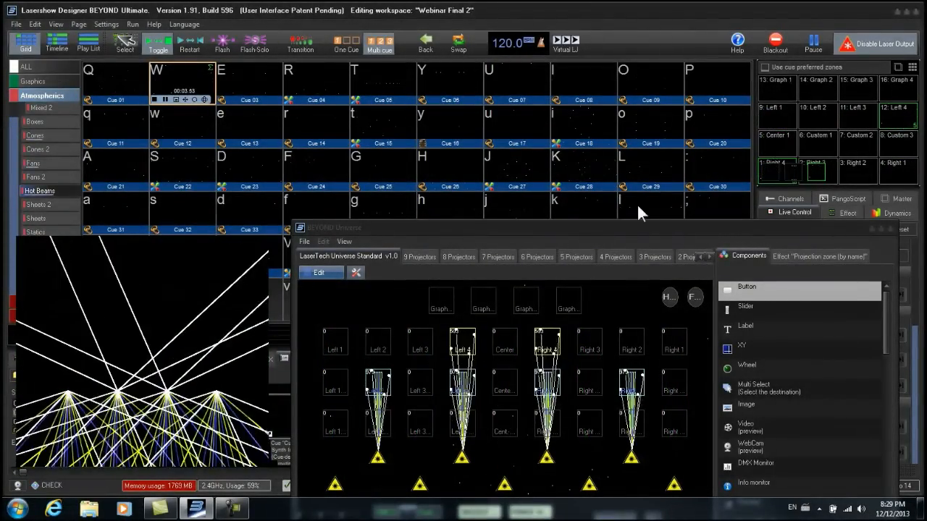
Reselect the Right 4 zone in BEYOND Universe and set the Hot Beams cue's Live Control color to red
drag(712, 223, 693, 169)
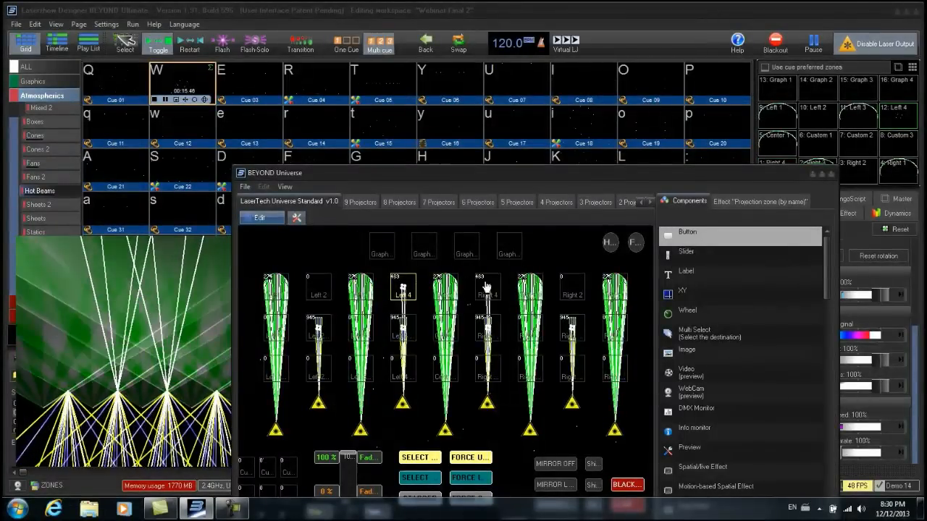
click(488, 289)
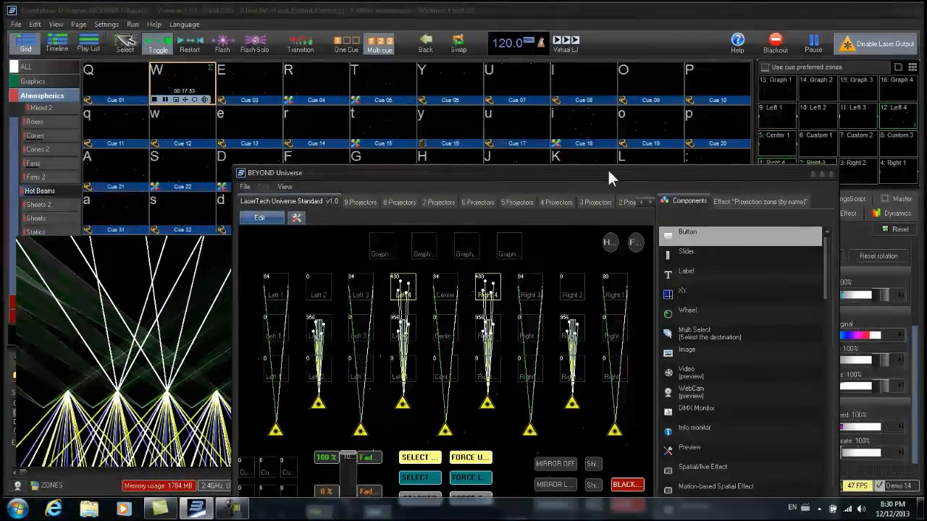
drag(607, 167, 486, 84)
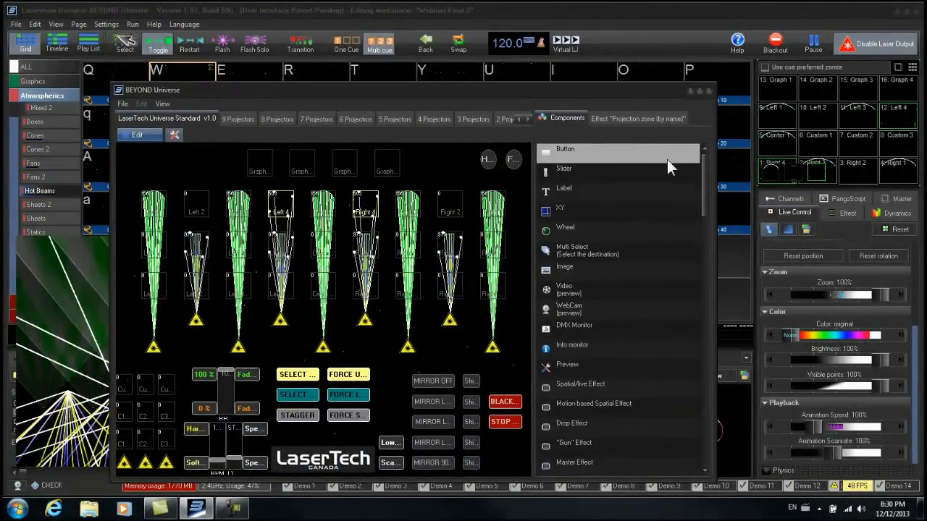
click(787, 228)
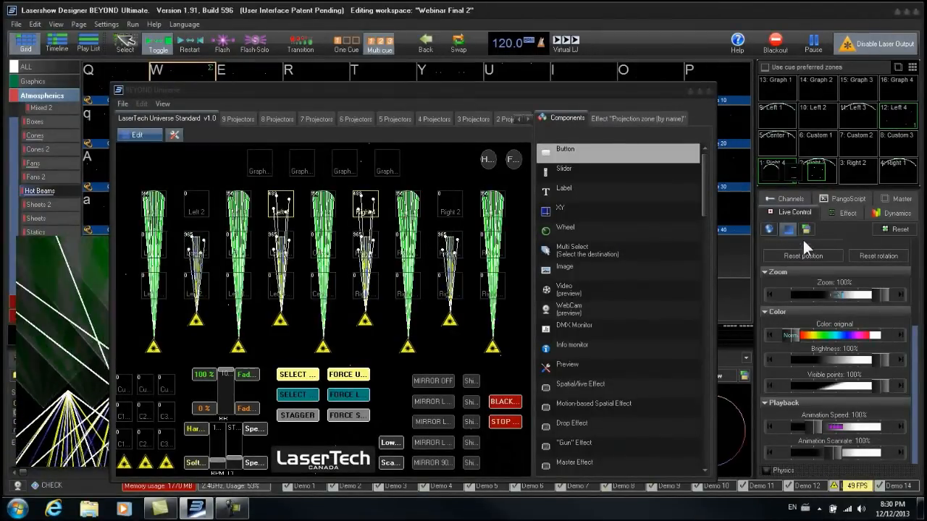
drag(800, 332, 804, 333)
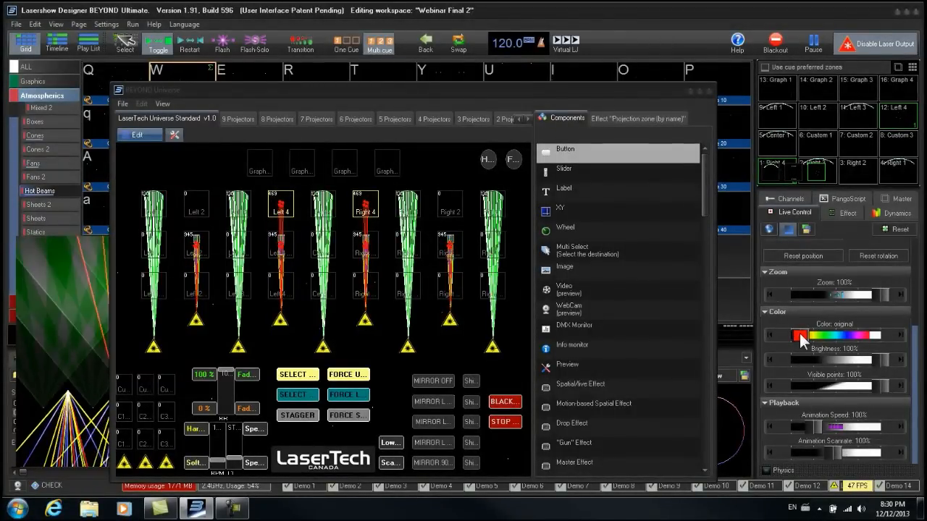
Minimize the BEYOND Universe window and open the Webinar page, placing the laser preview over its upper-left cue cells
drag(493, 93, 639, 69)
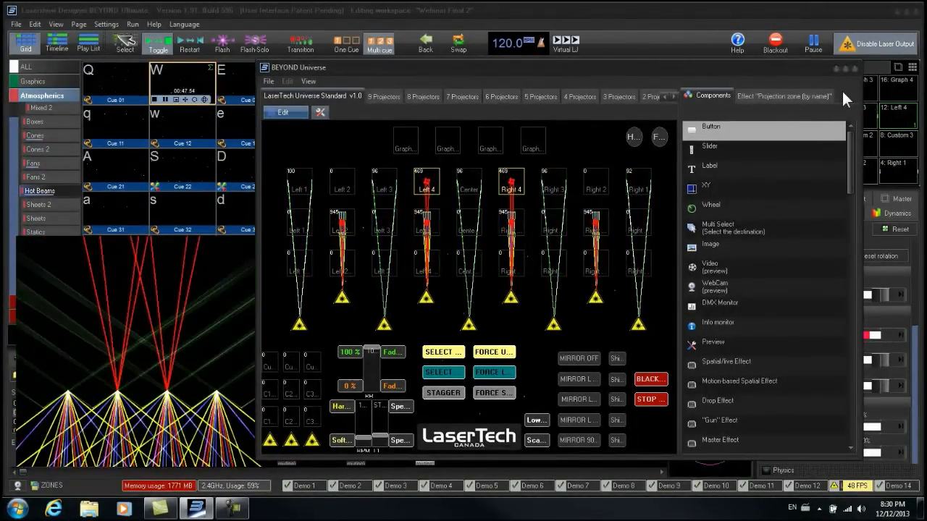
click(837, 69)
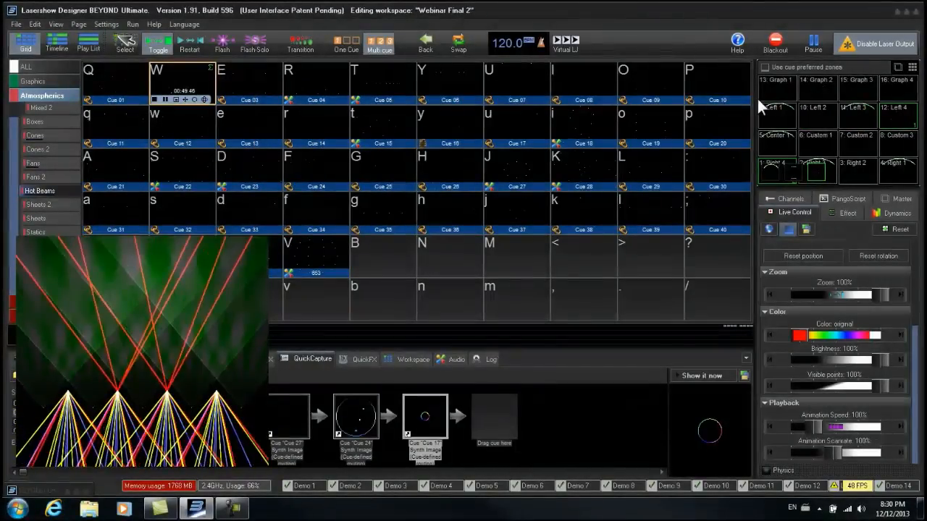
drag(167, 242, 181, 382)
click(59, 287)
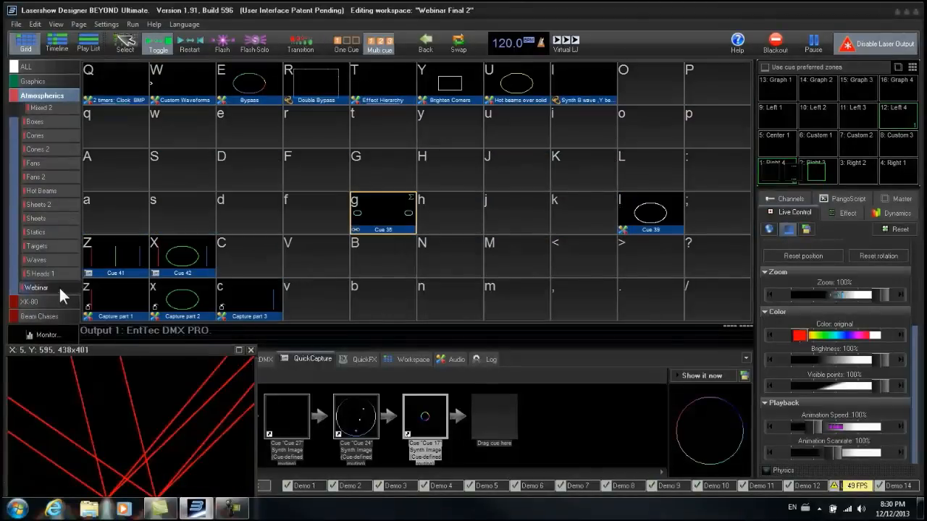
drag(186, 350, 195, 331)
drag(247, 232, 307, 92)
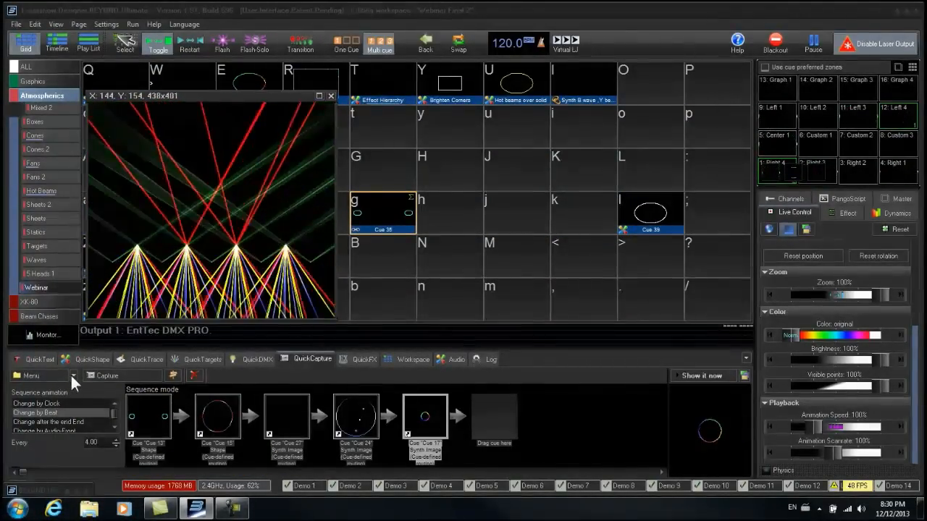
Set QuickCapture to capture as local cue, capture the running cues, and store the capture in cell j of the Webinar page
click(71, 375)
mouse_move(140, 471)
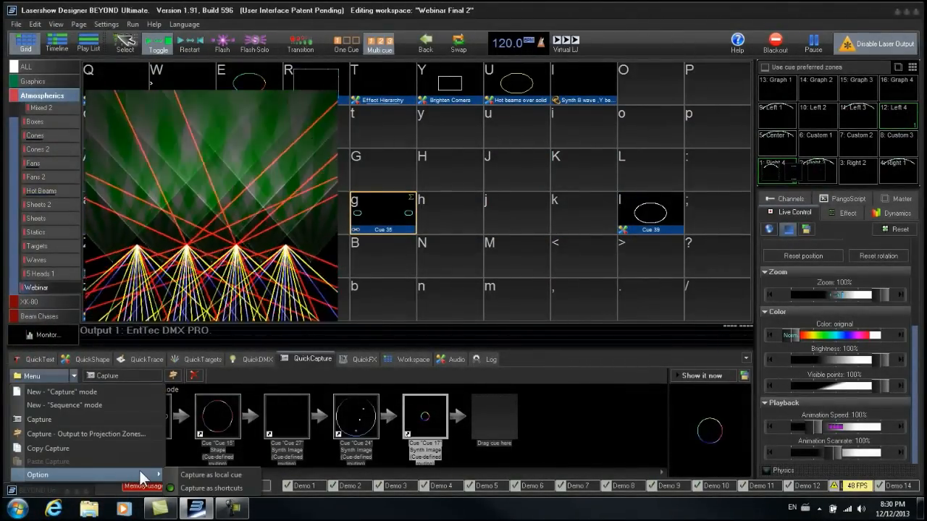
click(185, 475)
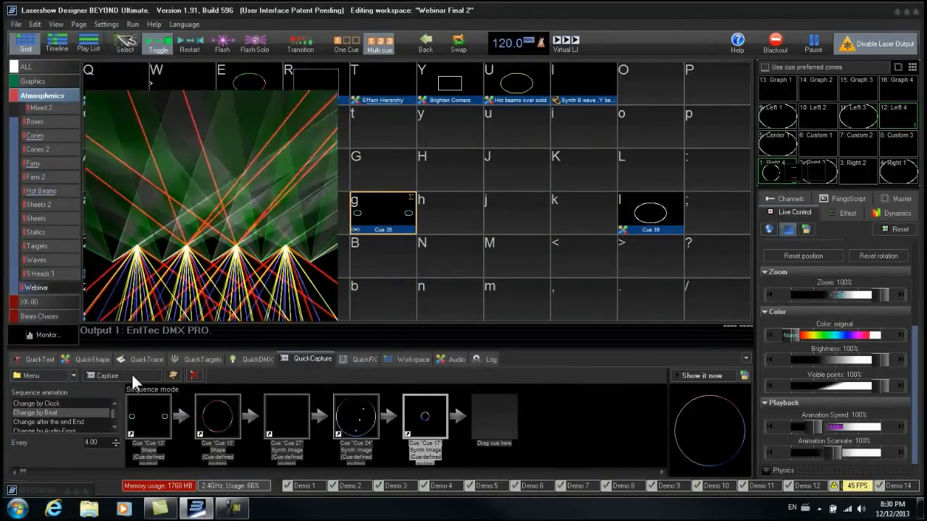
click(132, 374)
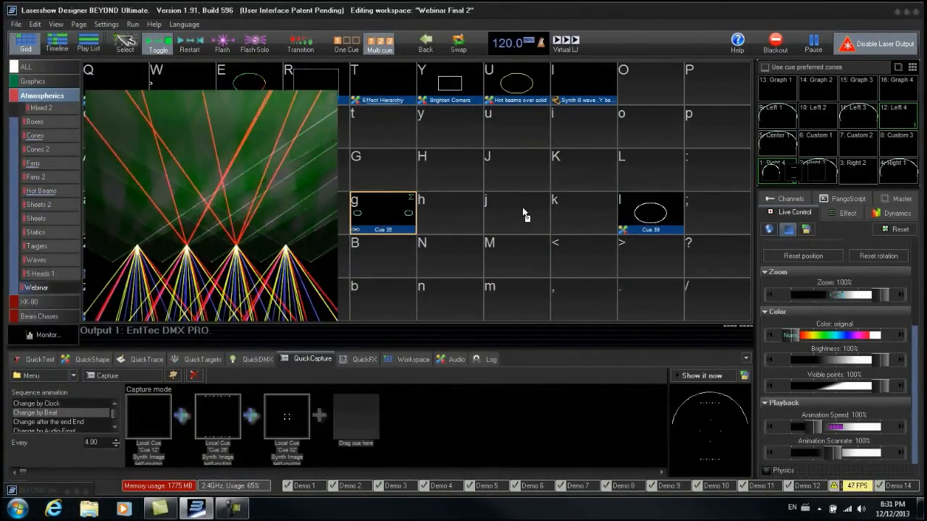
click(524, 210)
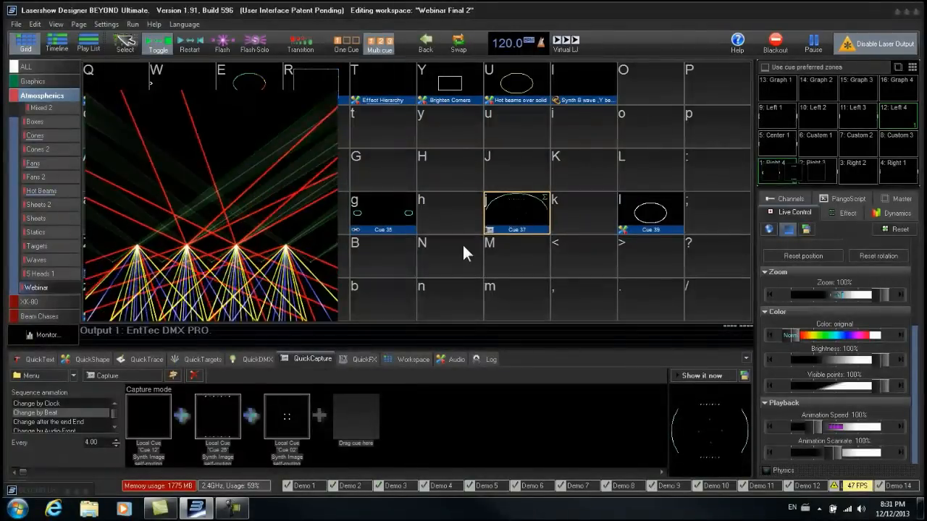
Black out the laser output and restore the BEYOND Universe window below the captured cue
click(777, 45)
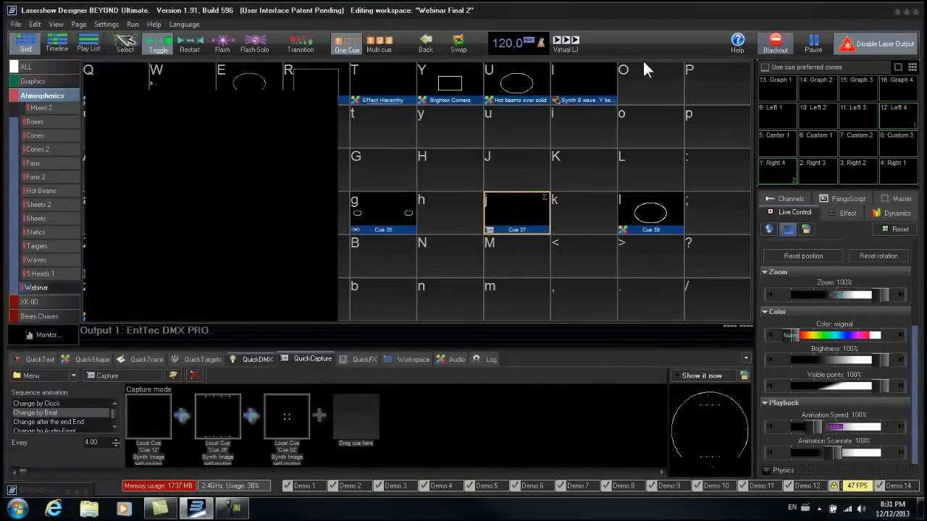
click(77, 493)
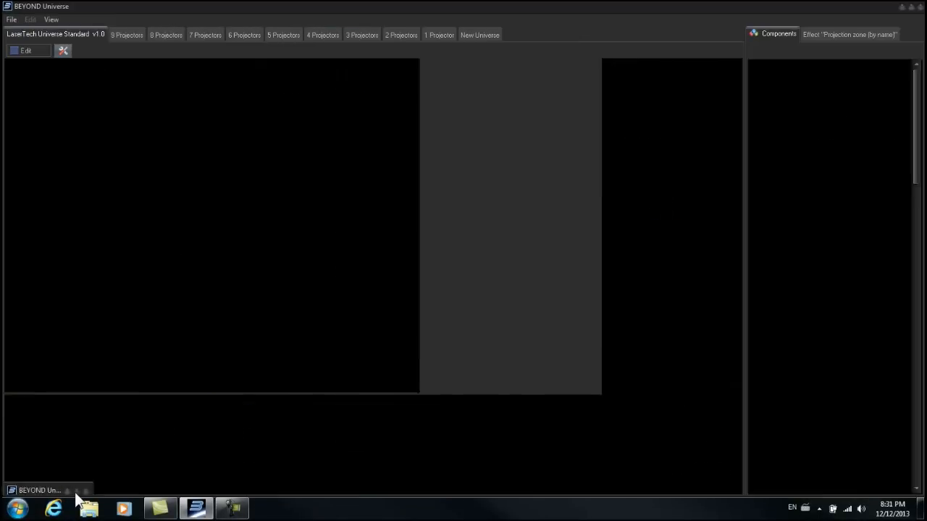
click(910, 7)
drag(699, 63, 667, 259)
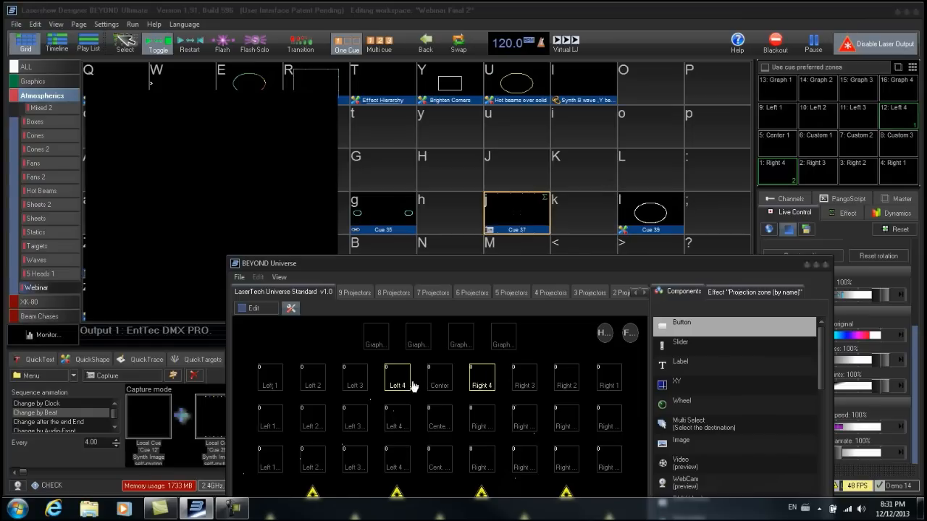
Play the captured cue in cell j of the Webinar page and examine its beams in the BEYOND Universe window
click(537, 202)
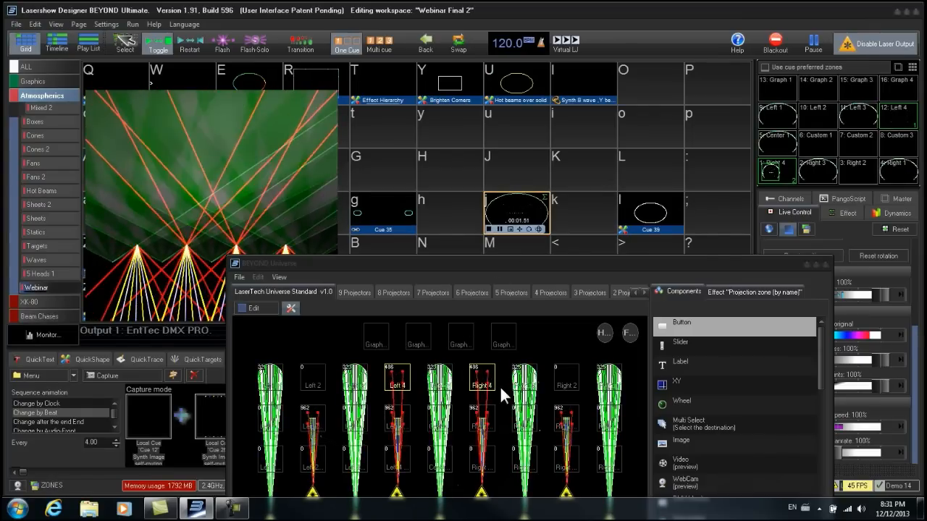
drag(615, 263, 641, 34)
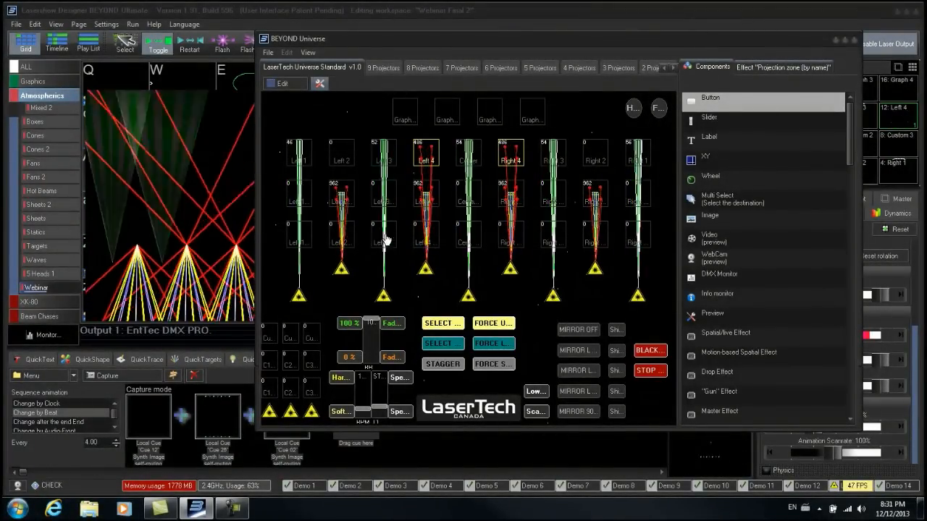
drag(746, 33, 718, 125)
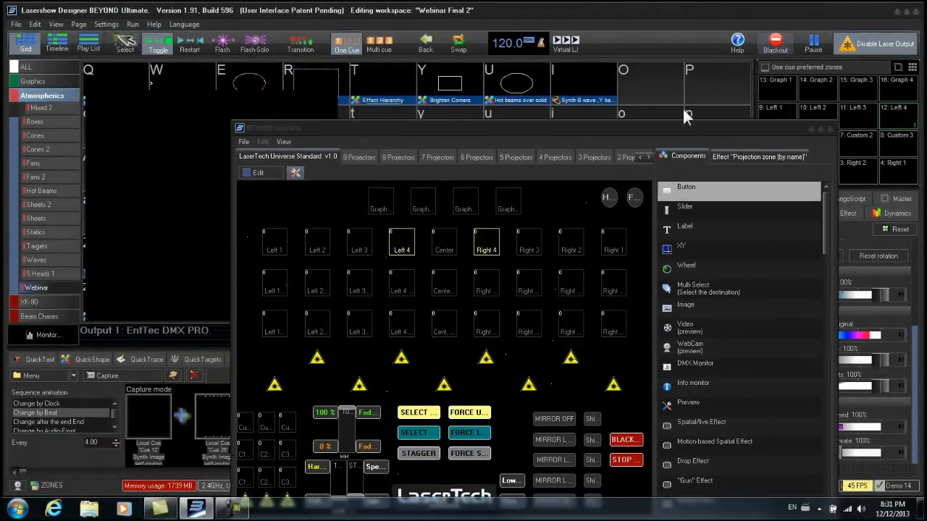
From the Waves page, run Cue 42 on the second-row Left 1–3 and Right 1–3 zones, and cell T's cue on Left 4, Center and Right 4
drag(644, 126, 706, 106)
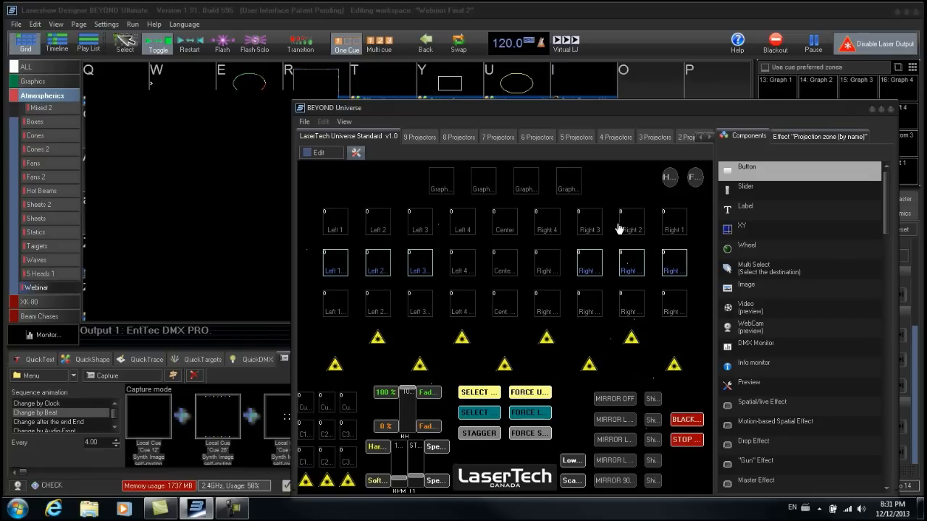
drag(240, 99, 167, 294)
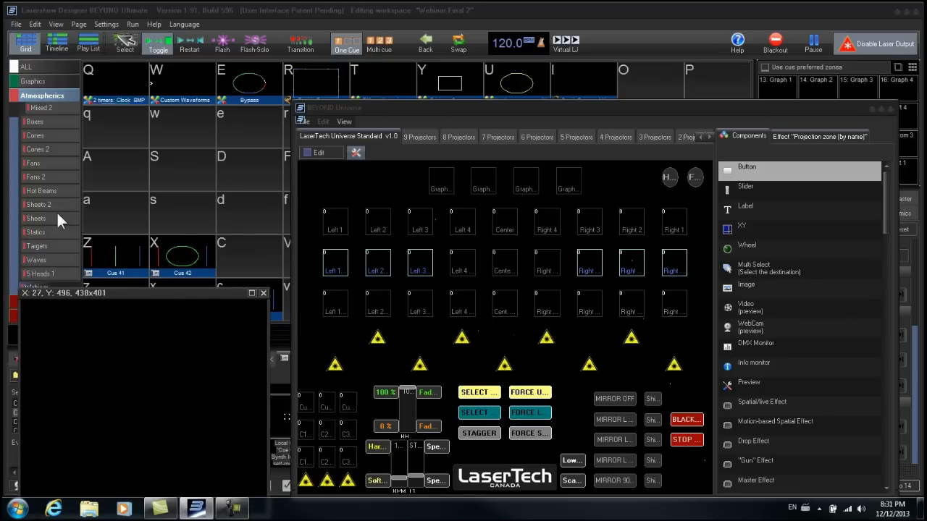
click(53, 259)
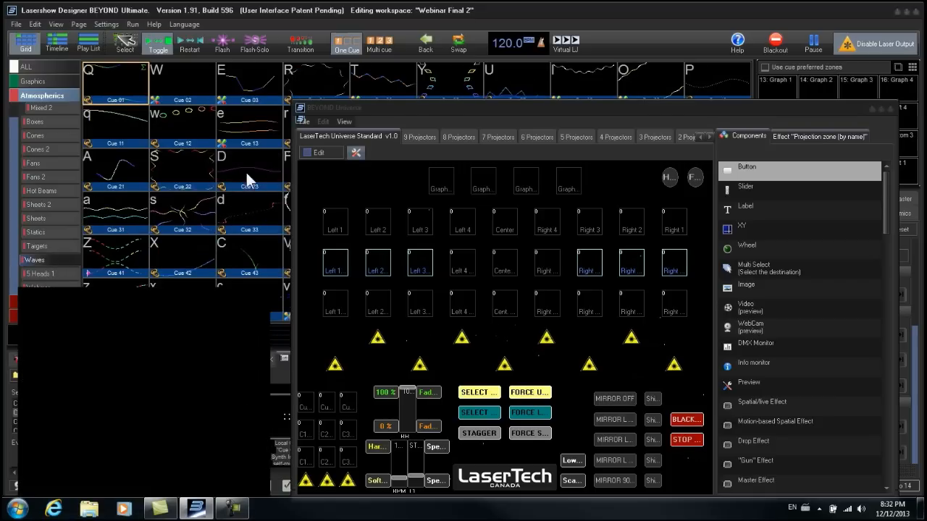
click(194, 252)
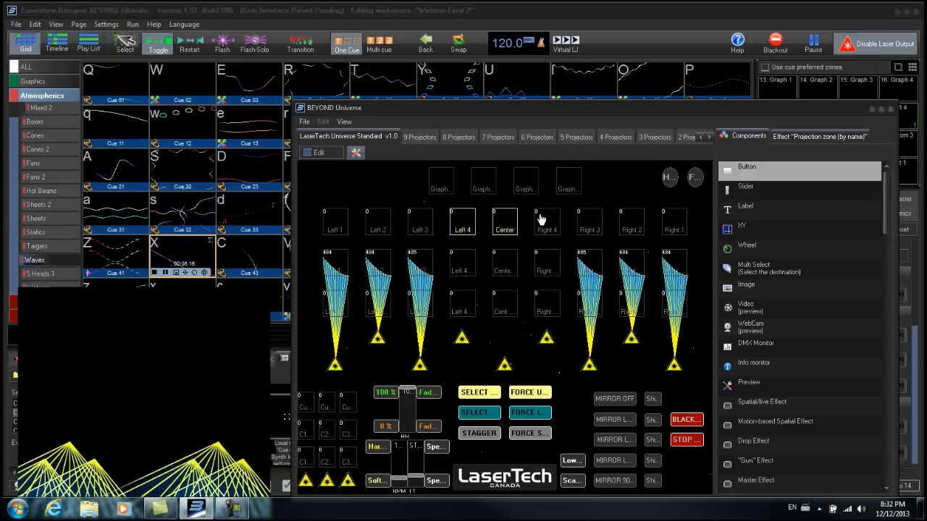
click(389, 77)
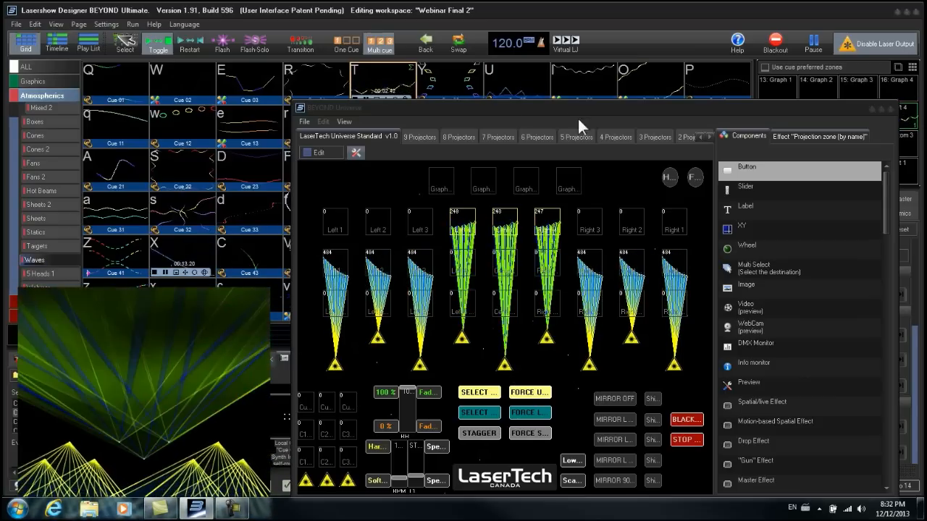
Rearrange the preview and shrink the BEYOND Universe window to uncover the lower tools, and apply the Fan Thru QuickFX effect
drag(602, 107, 583, 24)
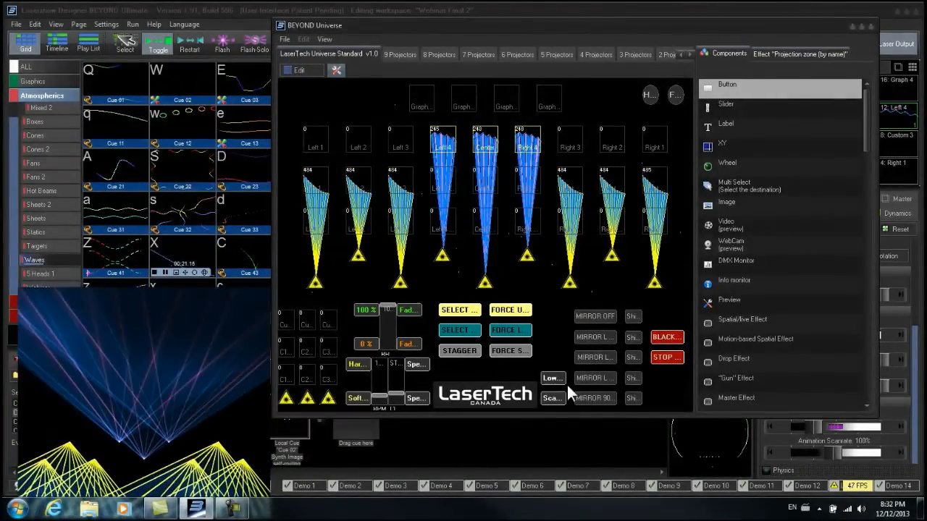
drag(204, 293, 188, 80)
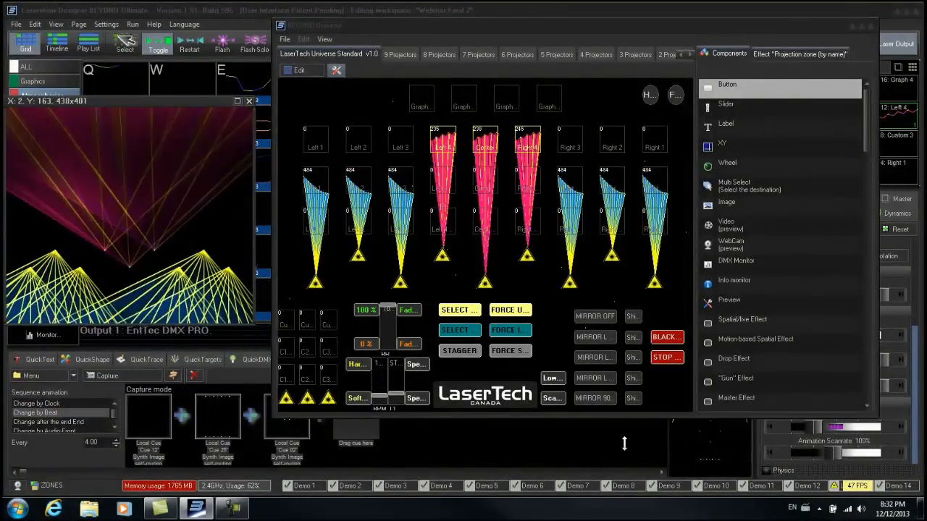
drag(606, 417, 615, 305)
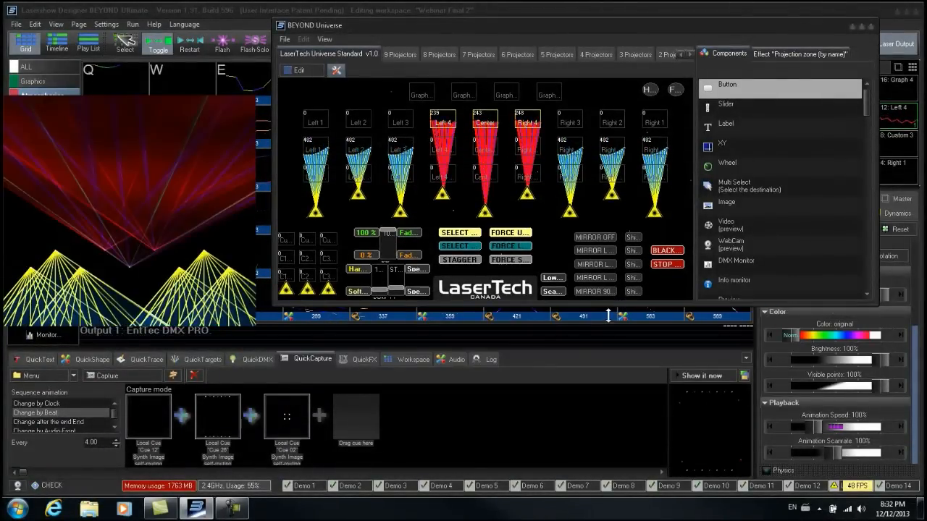
click(368, 356)
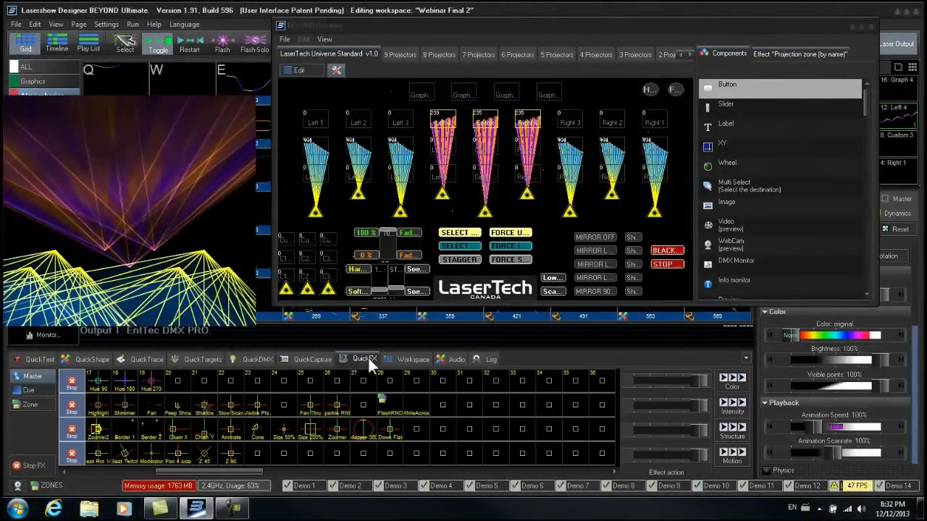
click(317, 412)
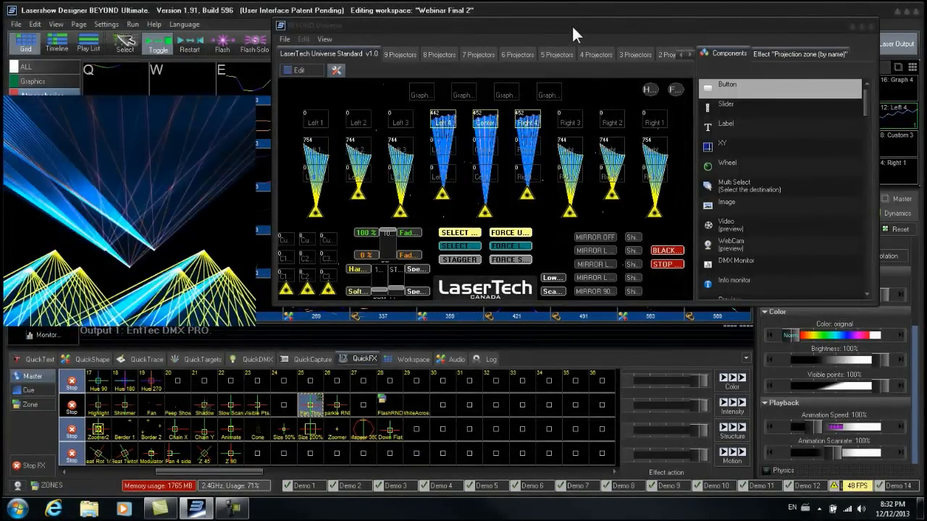
Create a new QuickCapture in Capture mode, discarding the current contents, and capture the running wave cues
click(303, 360)
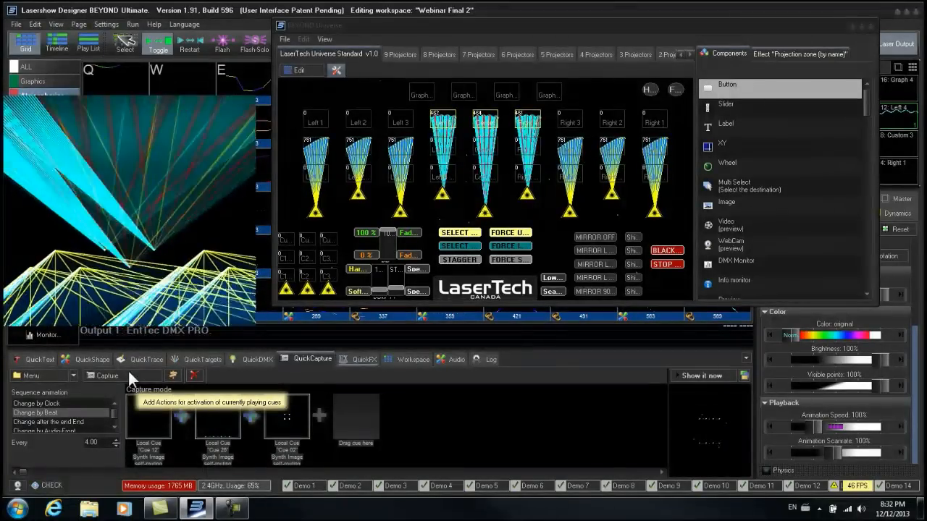
click(74, 375)
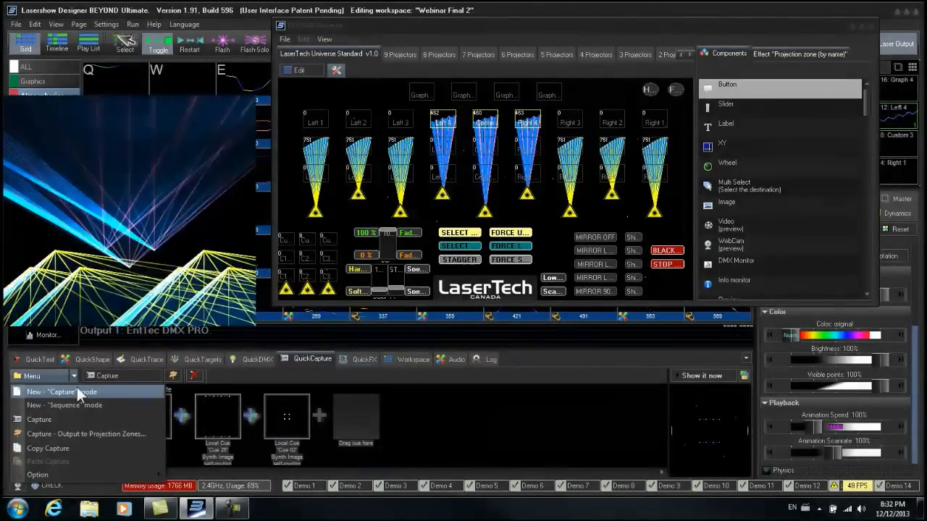
click(77, 390)
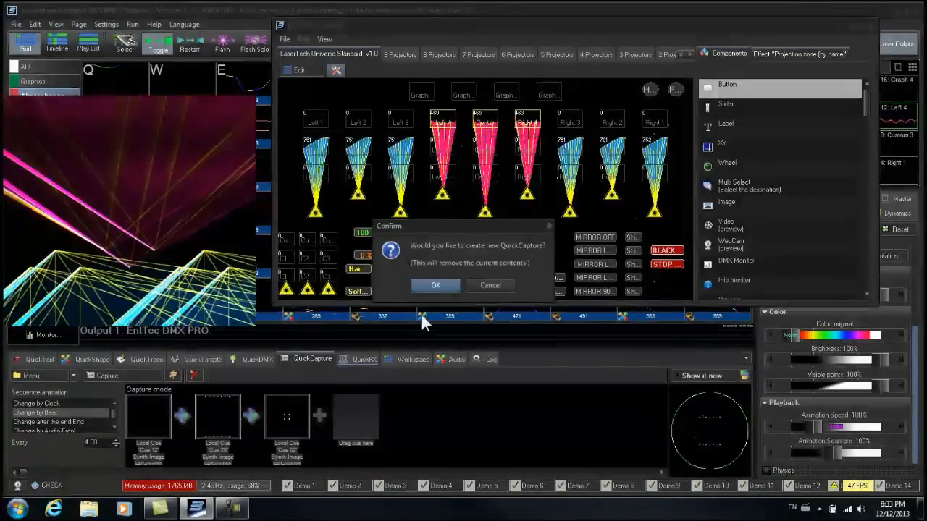
click(435, 285)
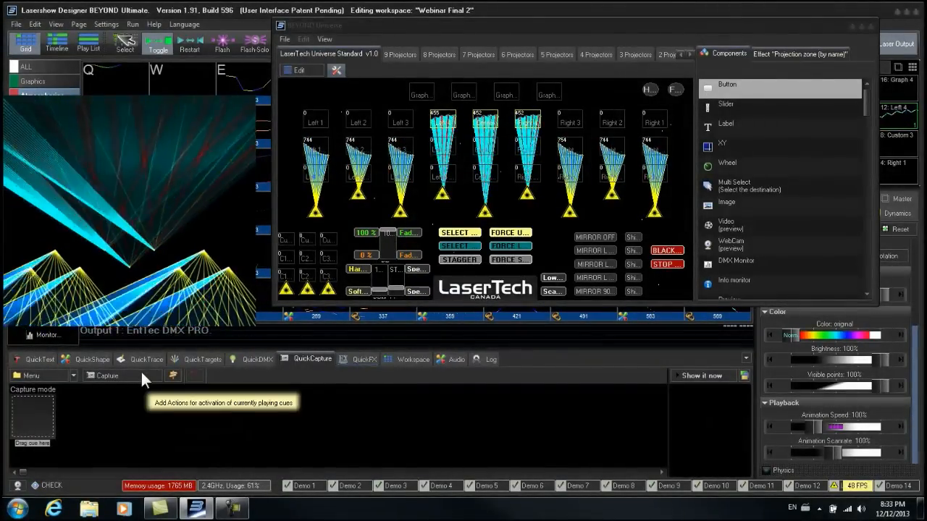
click(141, 370)
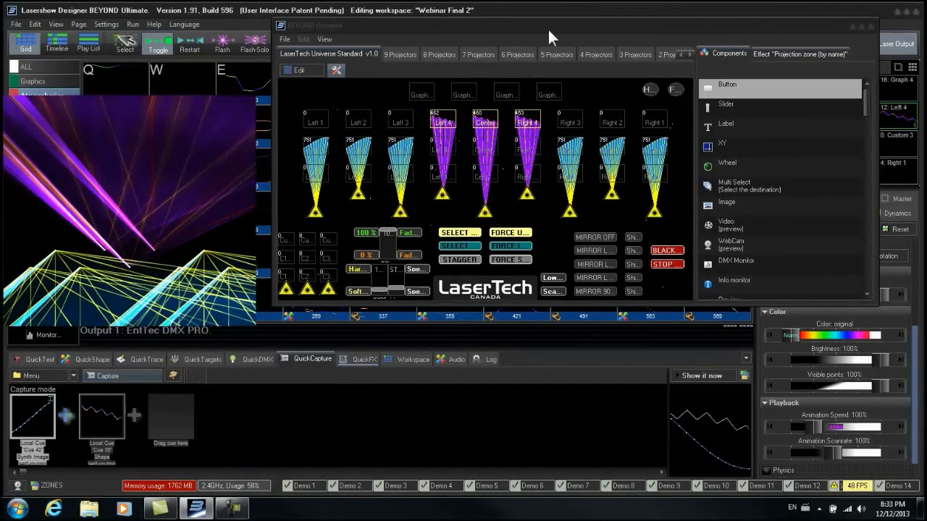
Black out the laser output and store the new capture in cell D of the Webinar page
drag(549, 25, 603, 204)
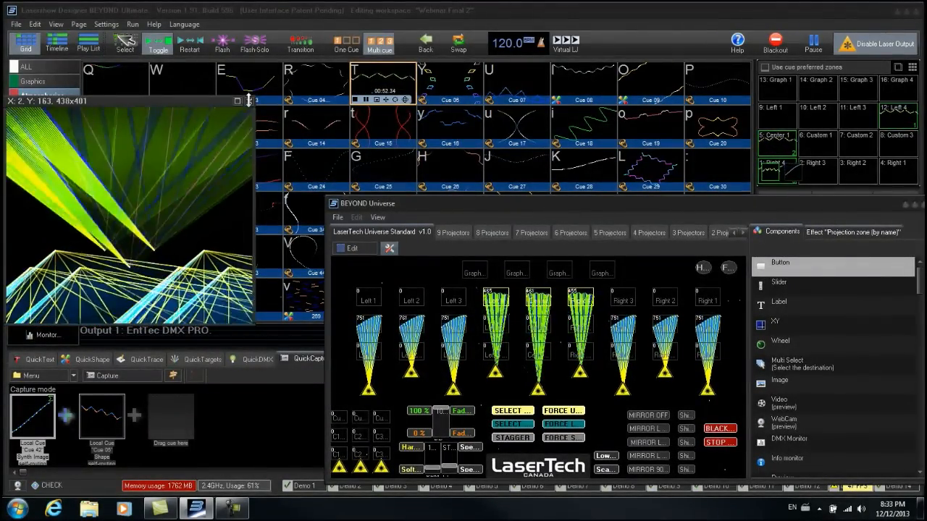
click(780, 45)
click(781, 46)
drag(155, 102, 625, 219)
click(40, 286)
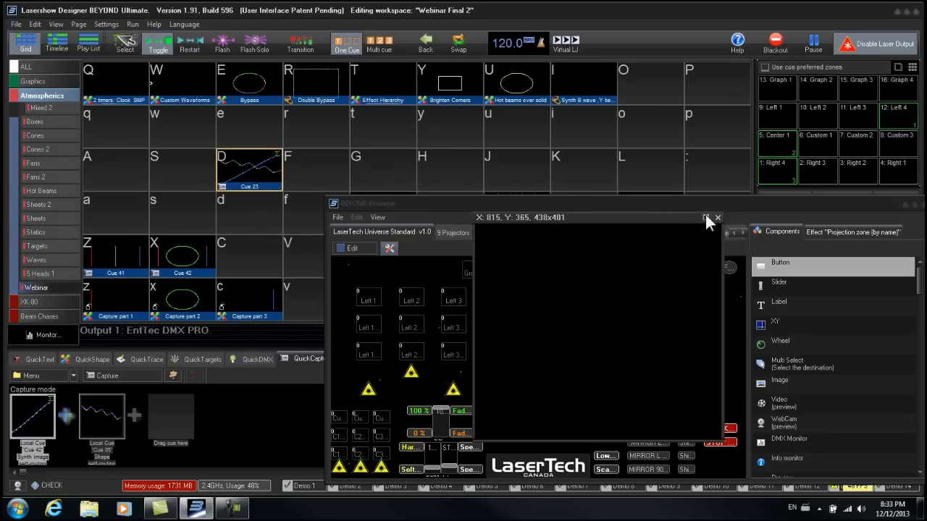
Arrange the preview beside an enlarged BEYOND Universe window and play the captured cue in cell D
drag(659, 220, 61, 237)
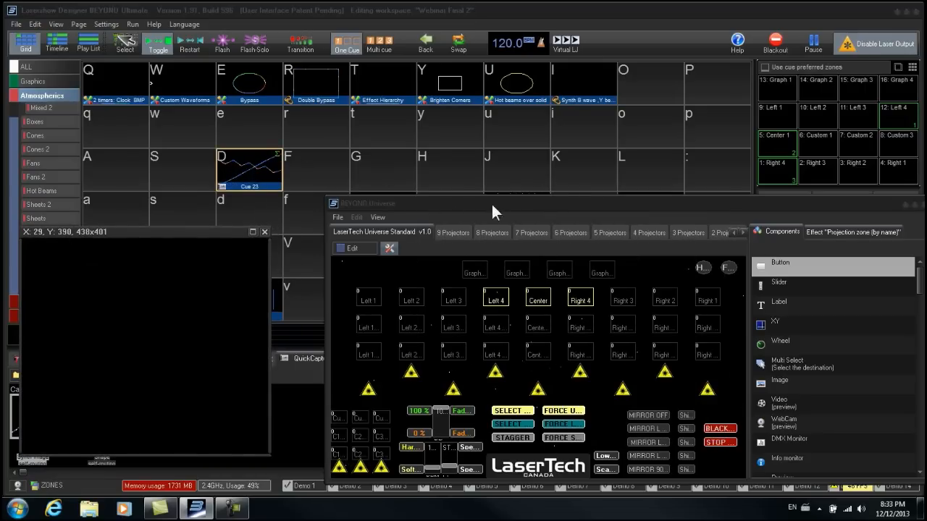
drag(549, 204, 528, 63)
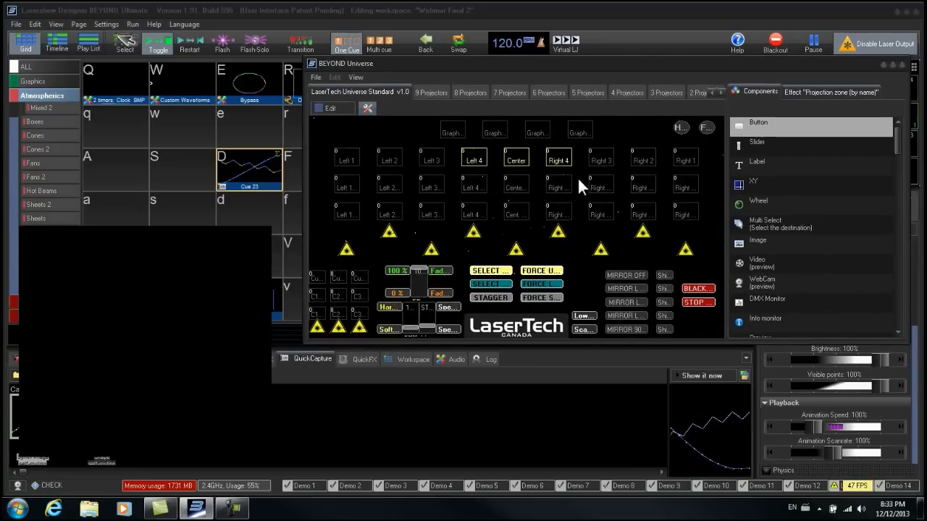
drag(576, 364, 573, 443)
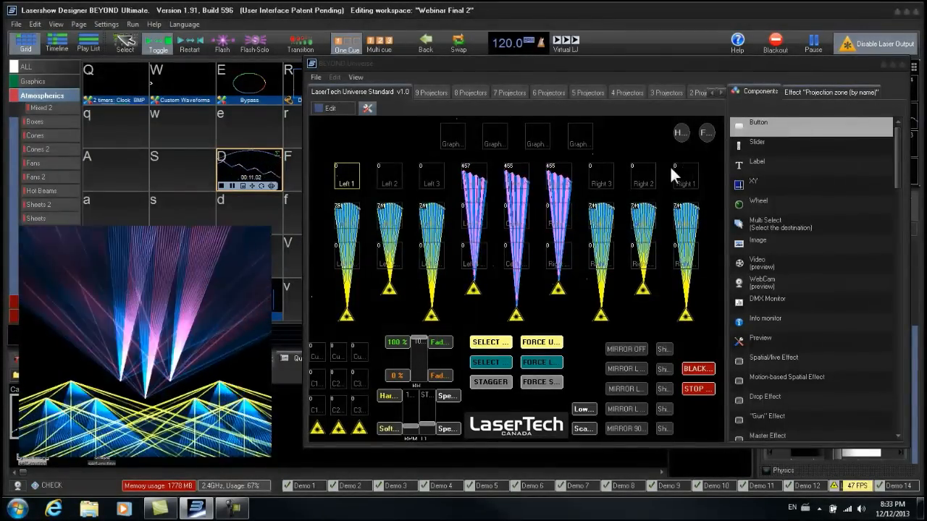
Try the force upper, force lower and force stagger functions on the running captured cue in BEYOND Universe
click(541, 342)
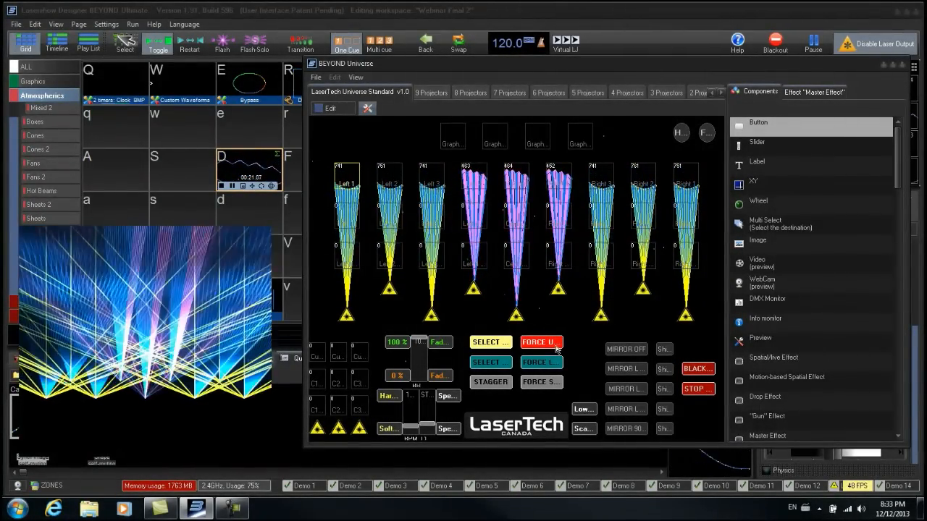
click(551, 364)
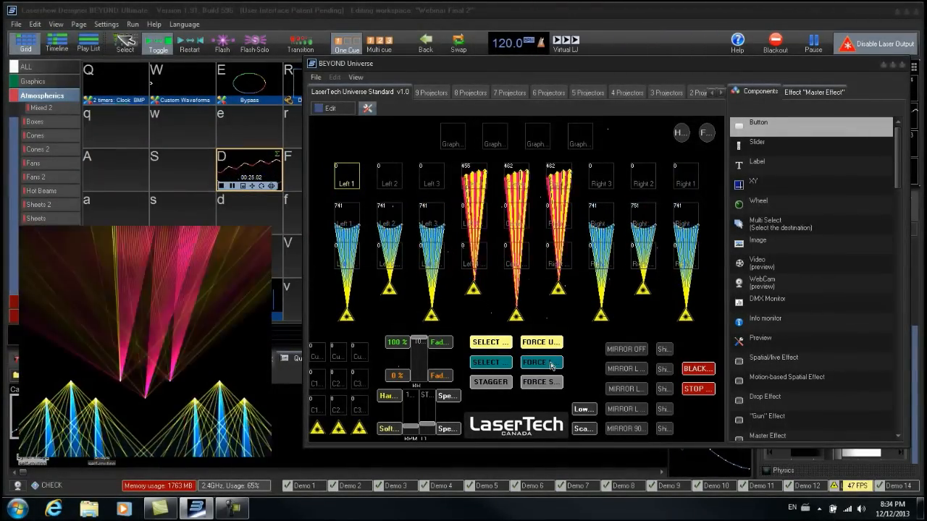
click(552, 346)
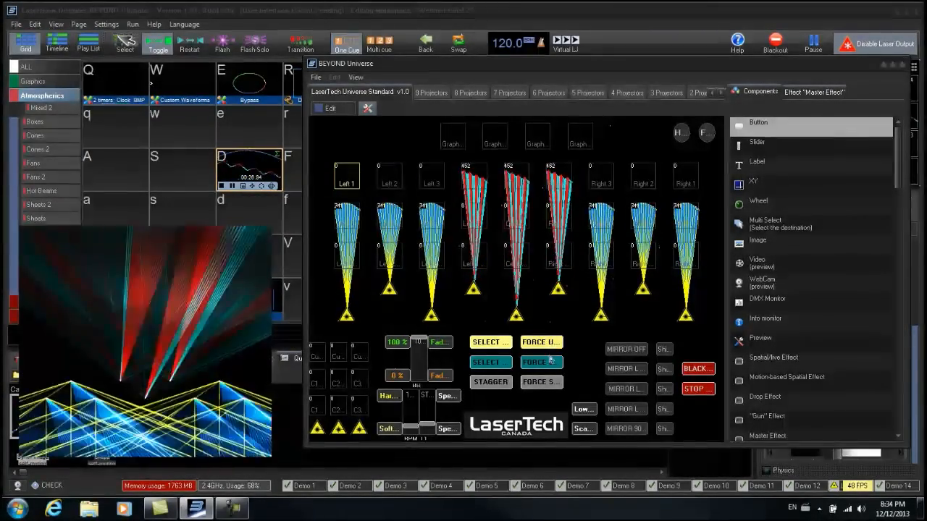
click(549, 383)
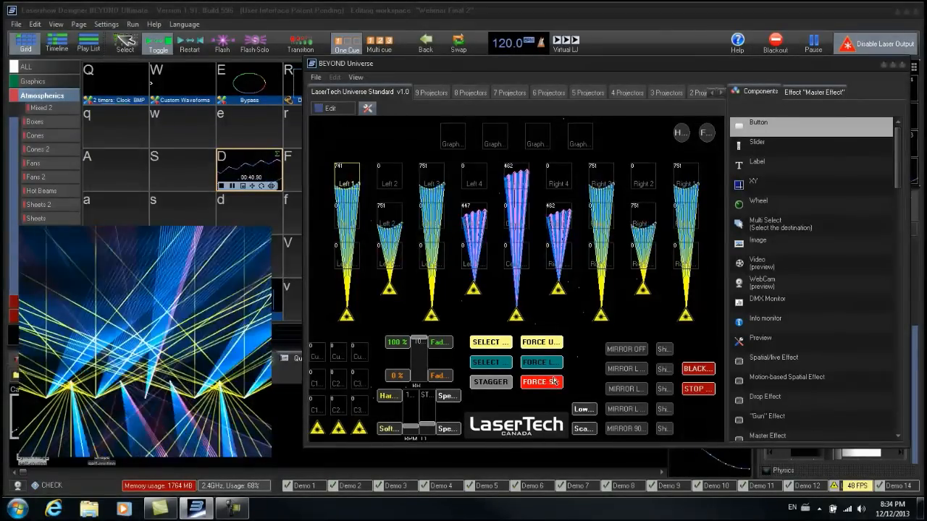
click(549, 343)
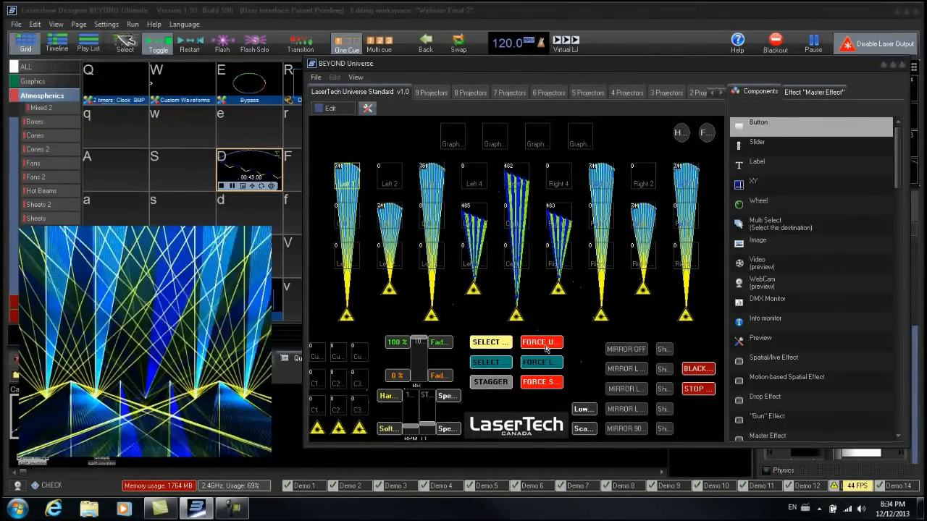
click(548, 382)
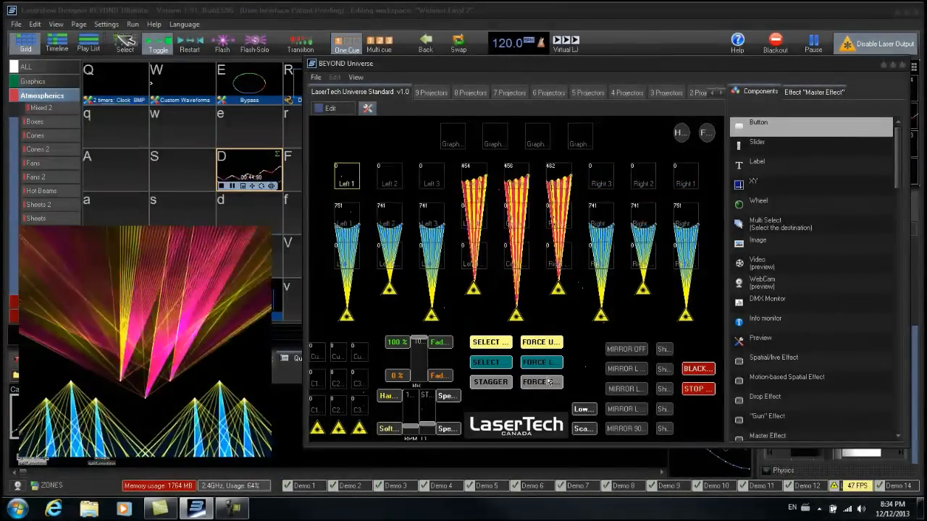
click(555, 367)
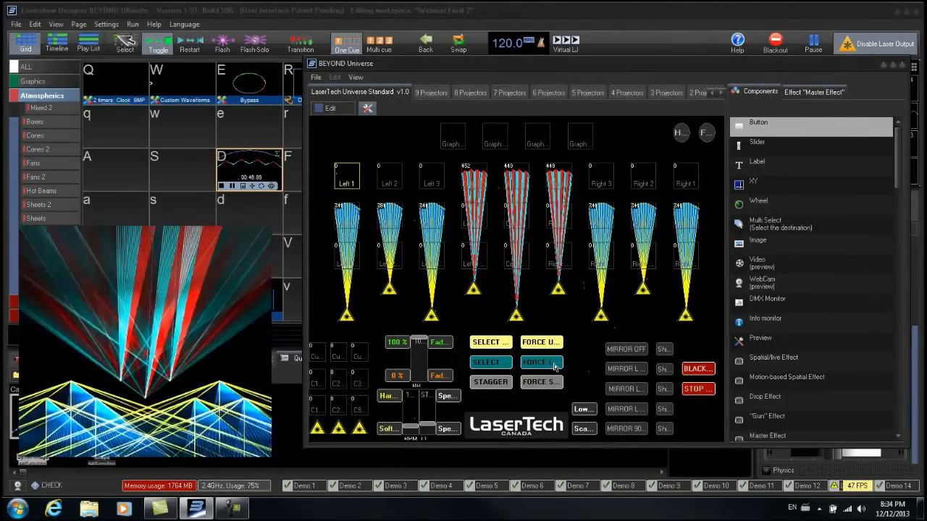
click(548, 383)
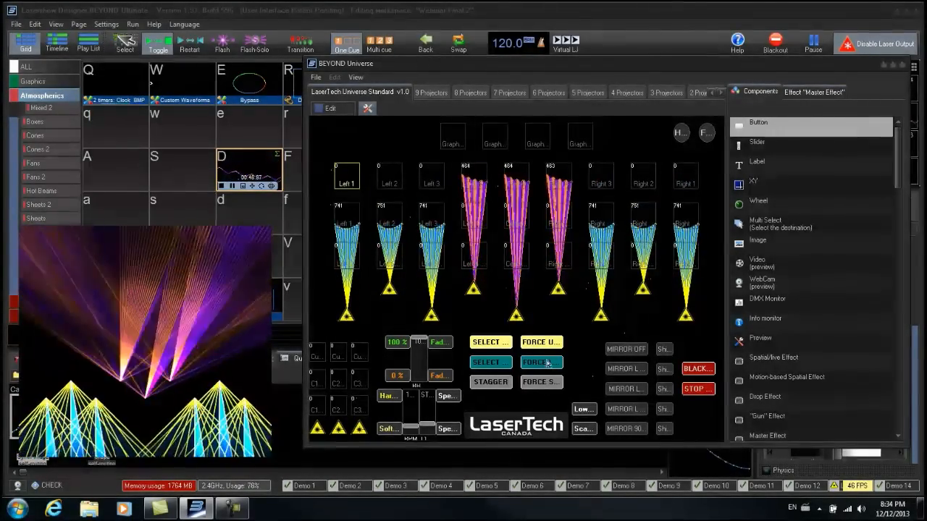
click(552, 348)
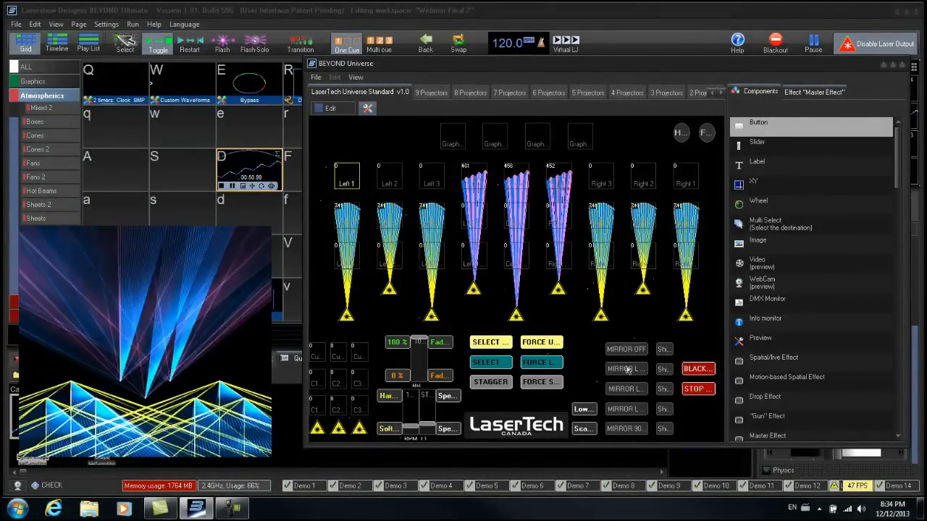
Try two of the mirror functions on the running captured cue in BEYOND Universe
click(627, 370)
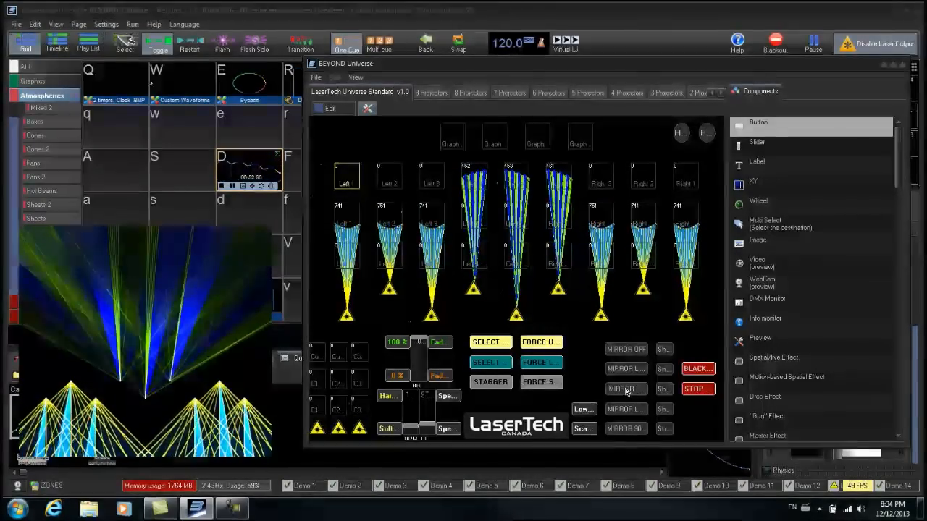
click(630, 410)
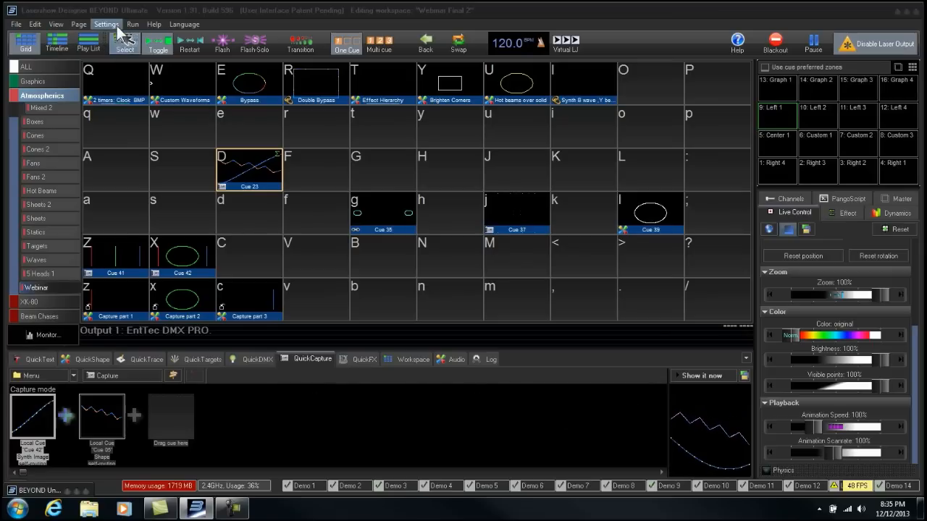
Open the free-form mesh geometric correction of projection zone Right 4 in the projection zone settings
click(116, 24)
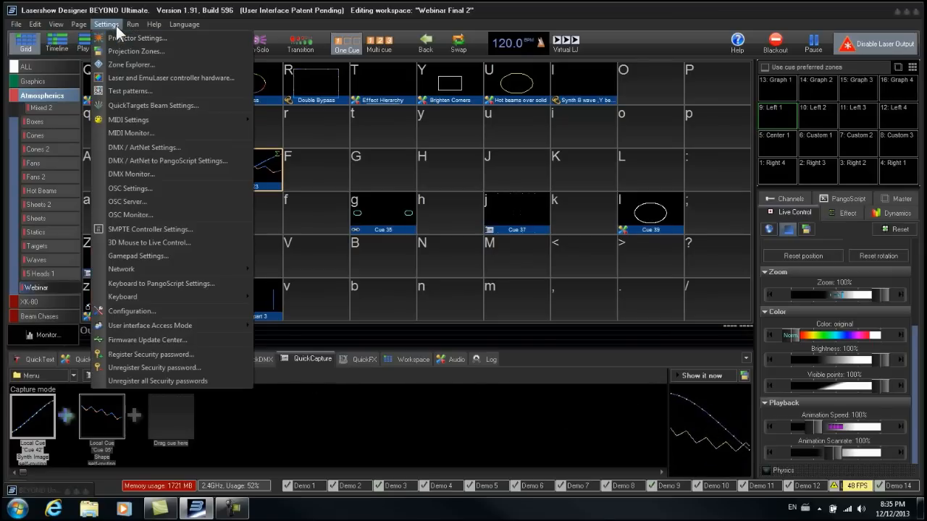
click(186, 50)
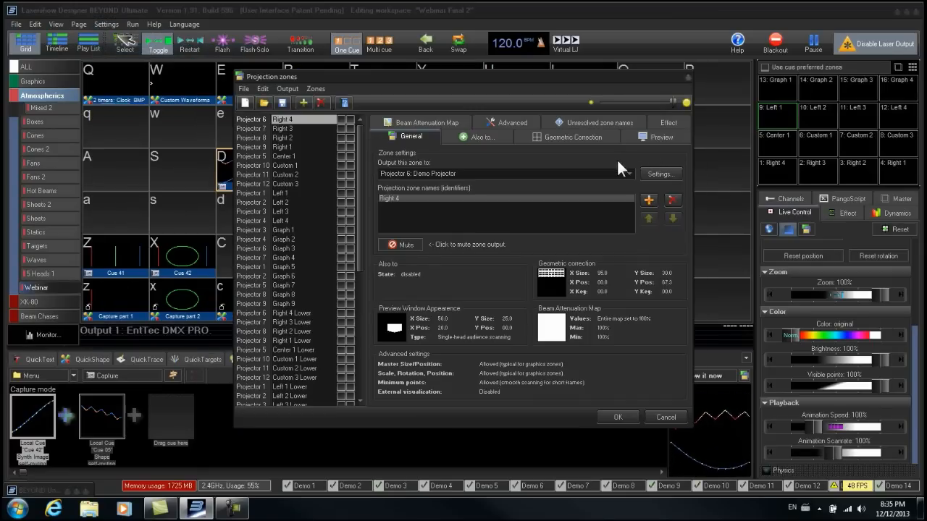
click(573, 137)
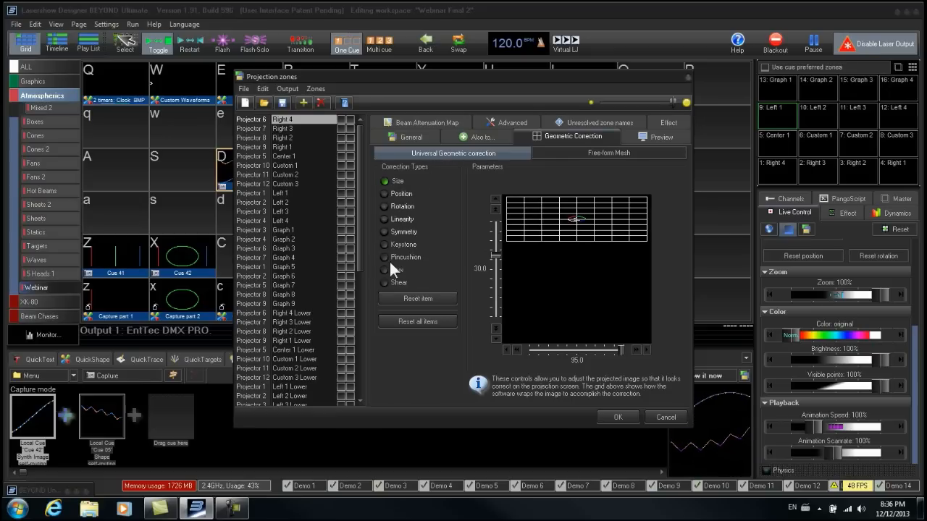
click(628, 155)
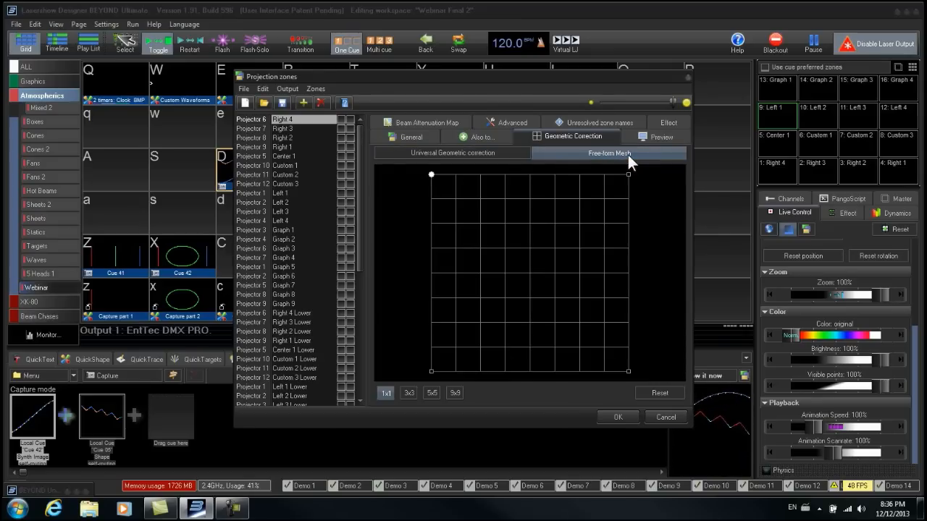
Try warping the 1x1 free-form mesh of zone Right 4 by moving its four corners, and reset the mesh
drag(433, 178, 499, 215)
drag(431, 372, 498, 312)
drag(628, 173, 582, 196)
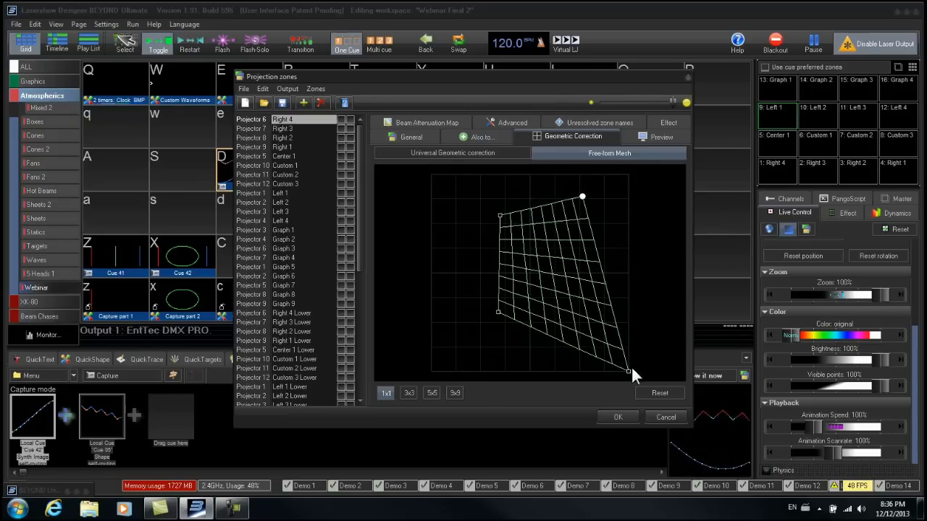
drag(628, 372, 604, 360)
drag(498, 313, 456, 327)
drag(501, 214, 432, 175)
drag(456, 330, 431, 370)
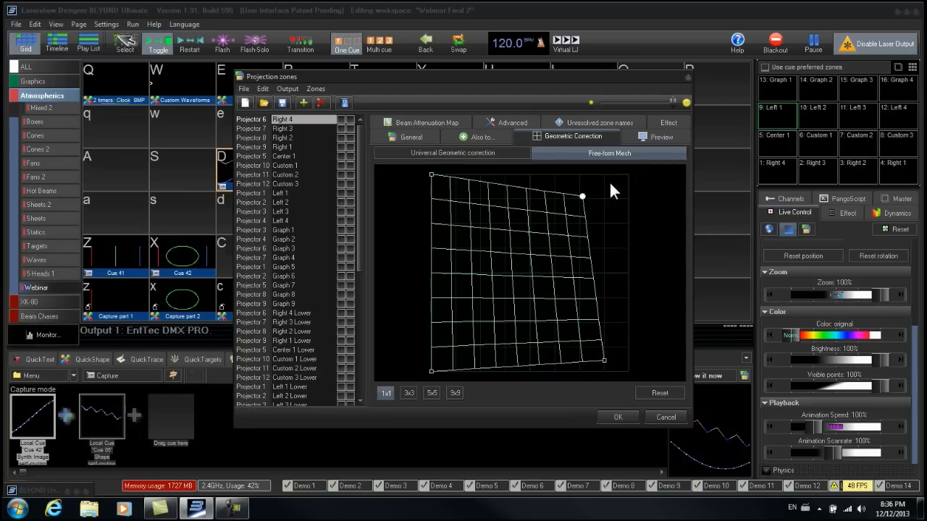
drag(582, 196, 628, 174)
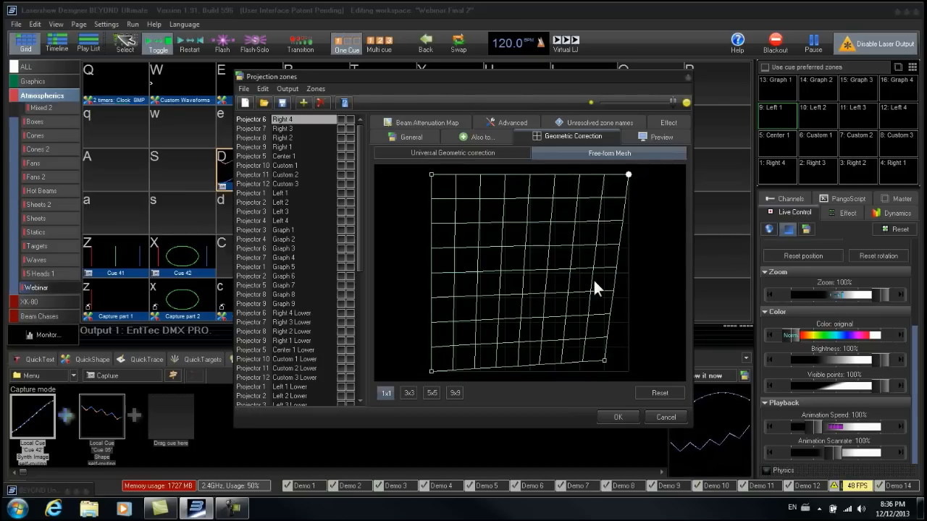
click(657, 391)
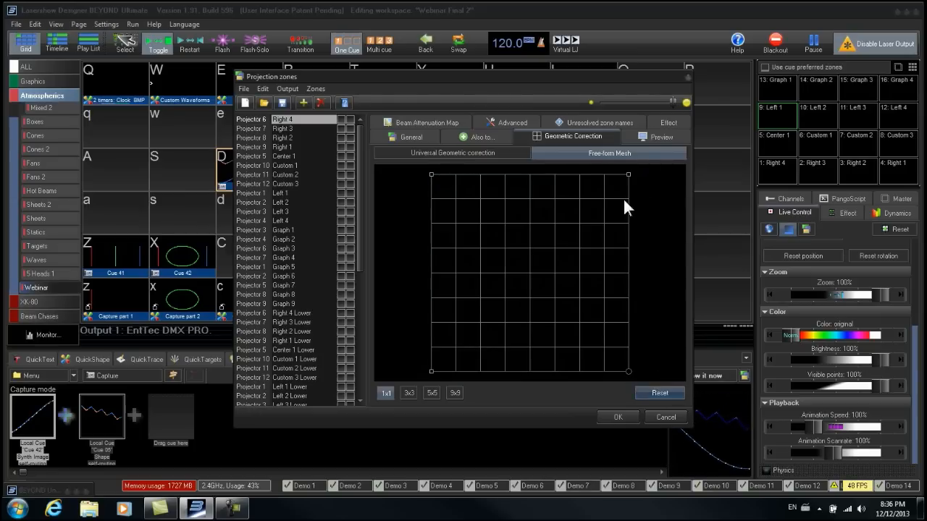
Examine the universal geometric correction size settings of zones Right 4, Graph 1 and Graph 2
click(470, 151)
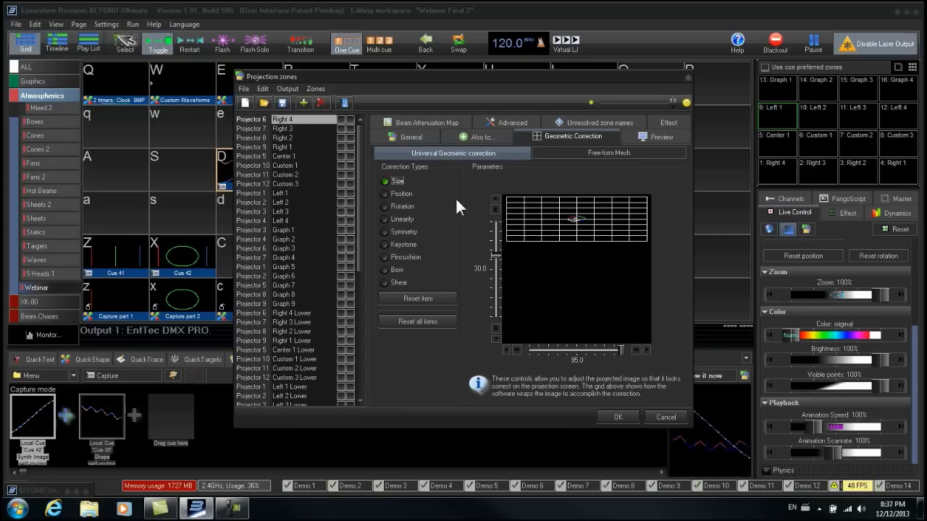
drag(464, 79, 373, 86)
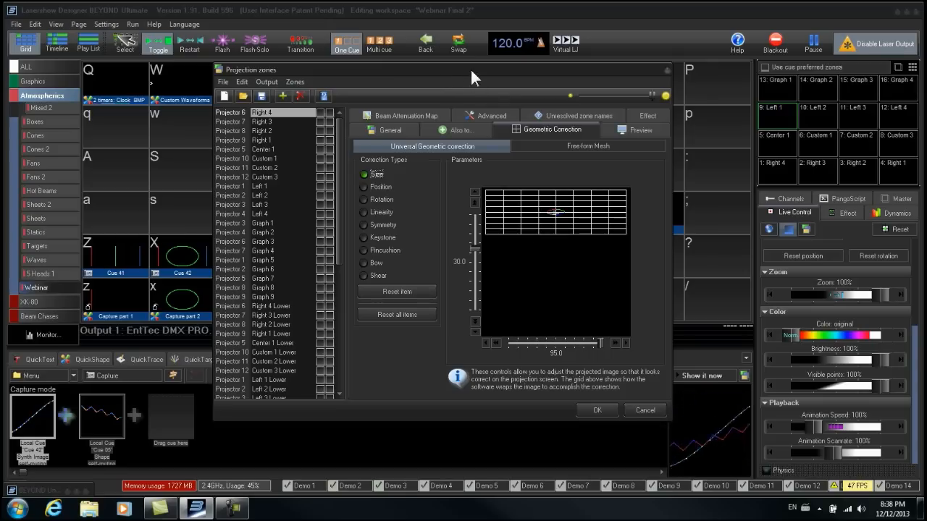
click(271, 224)
click(271, 233)
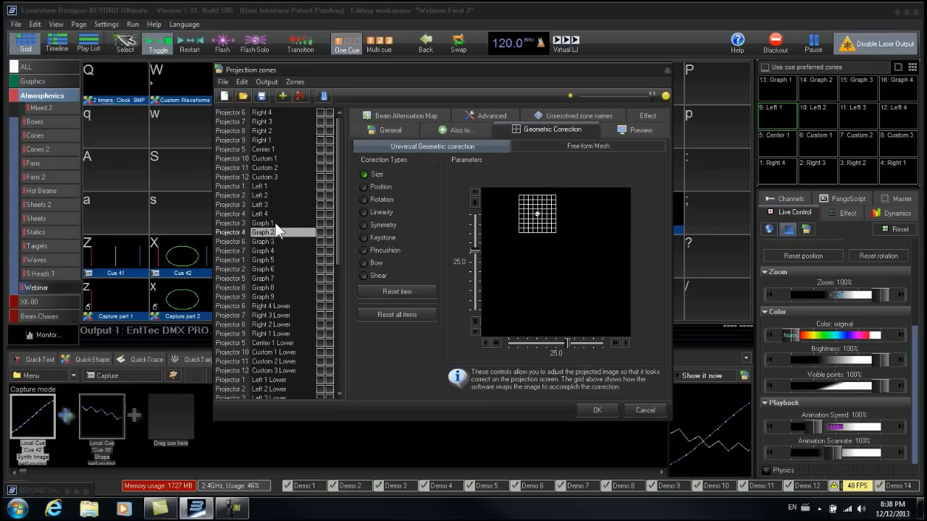
click(275, 223)
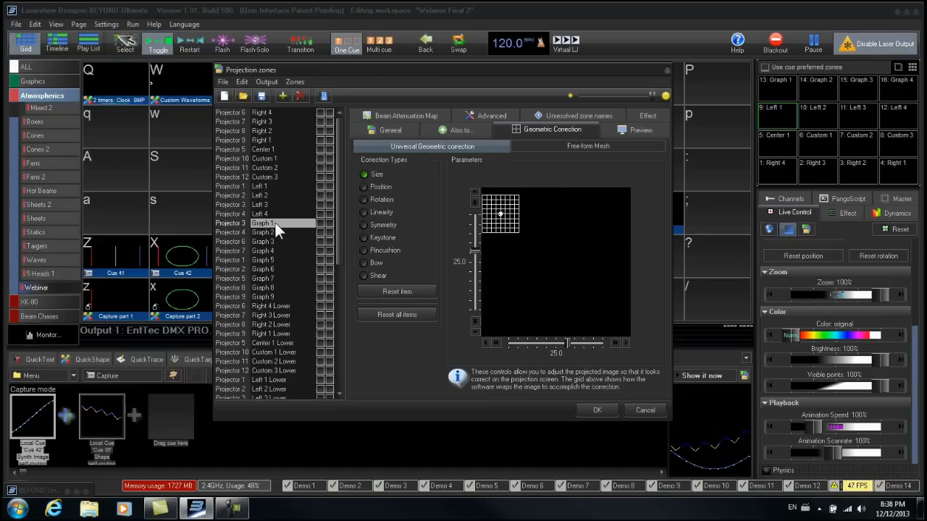
Add a ScanRate key effect to projection zone Graph 1 and set its scanrate to about 151
click(656, 113)
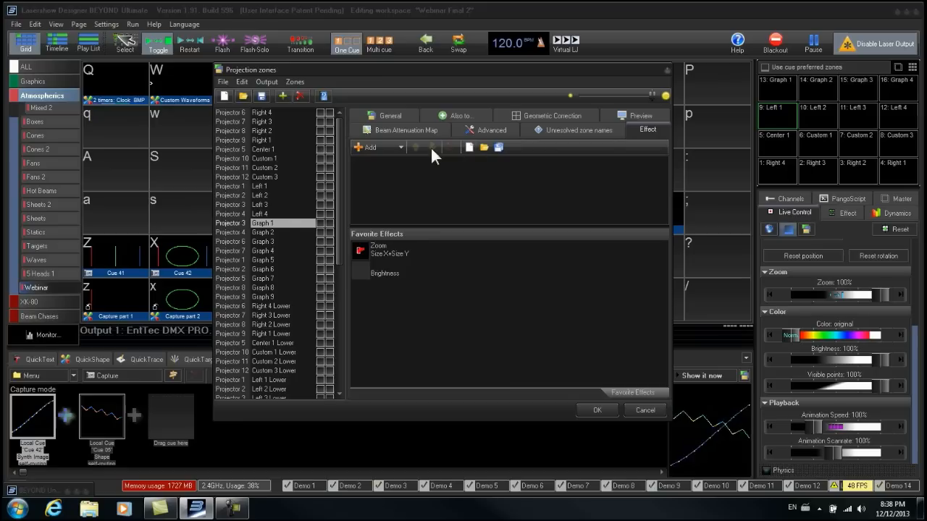
click(402, 147)
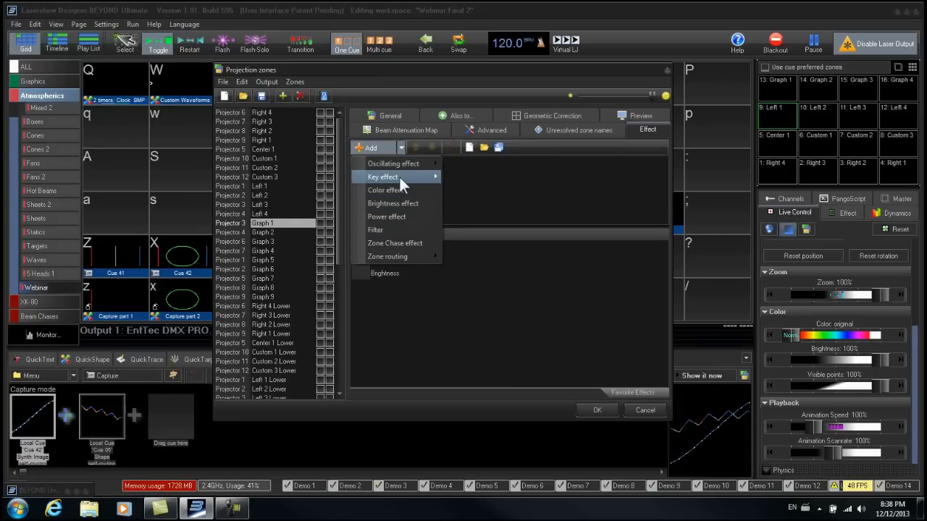
mouse_move(400, 177)
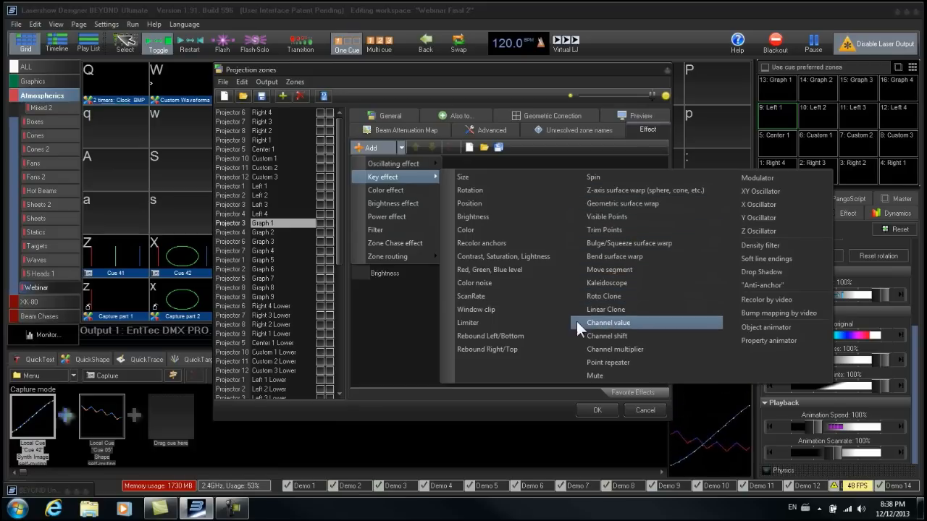
click(481, 297)
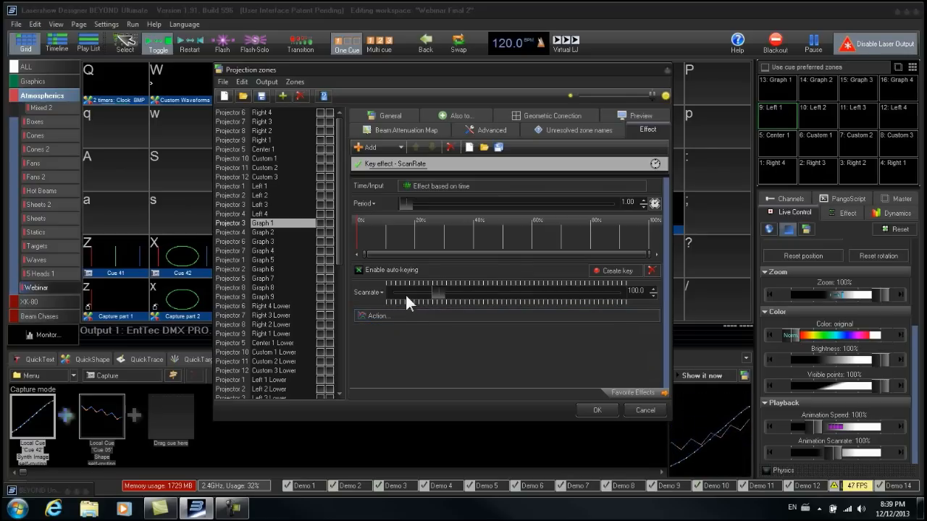
drag(439, 289, 440, 290)
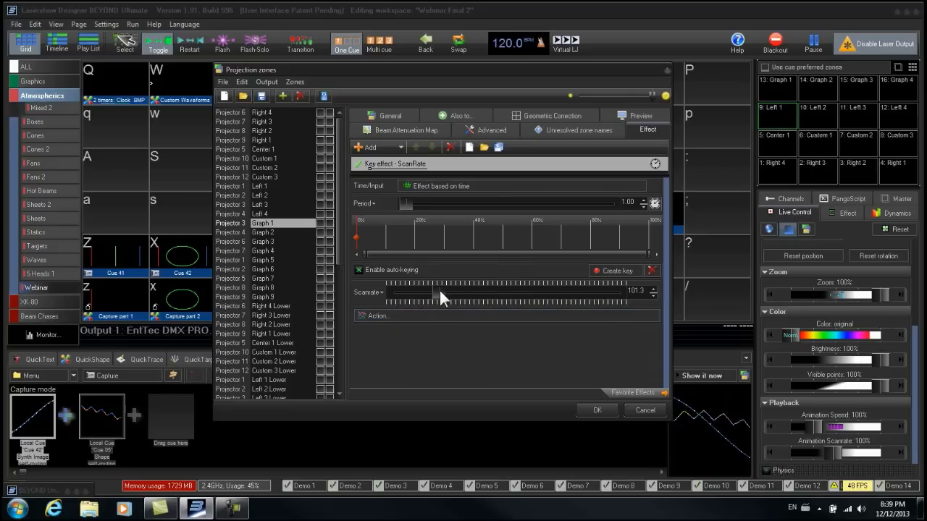
drag(441, 290, 470, 293)
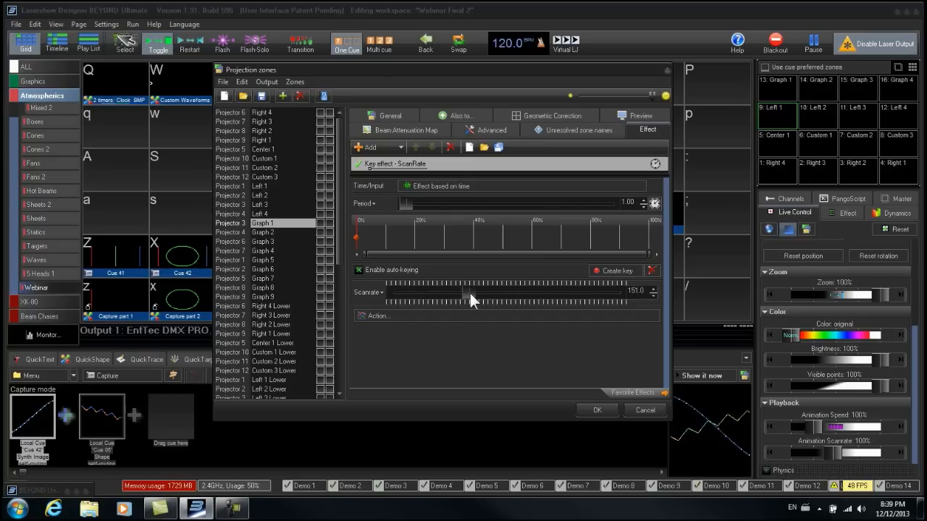
drag(469, 293, 469, 294)
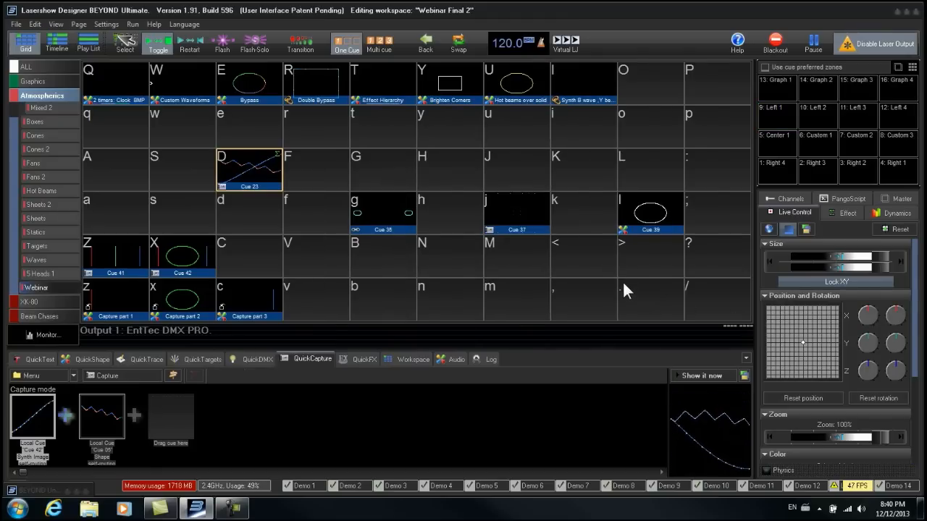
Set the Live Control size slider's maximum value to 200 in the configuration and try an overall image size of about 122%
click(106, 24)
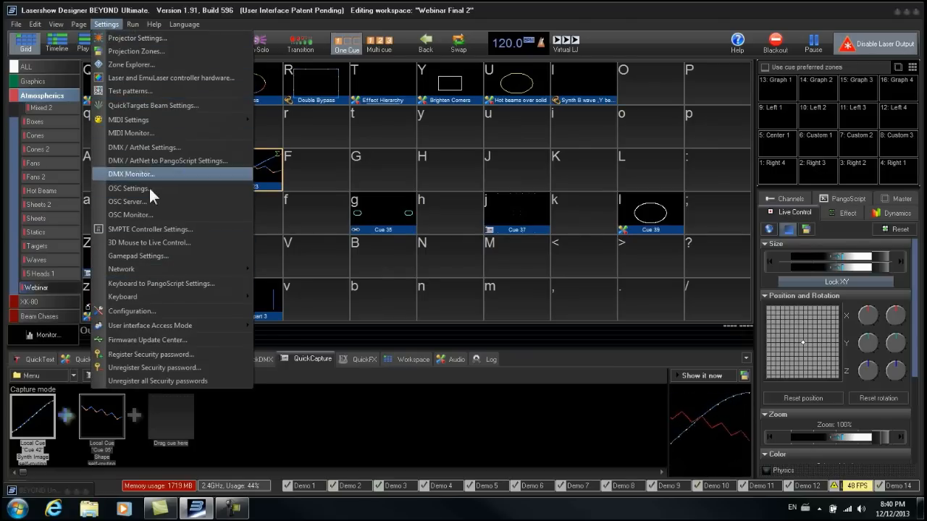
click(137, 312)
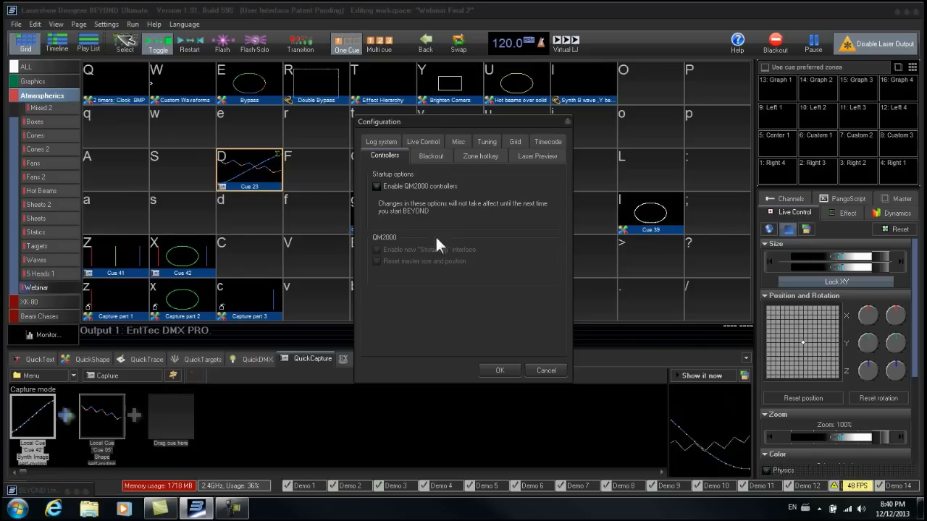
click(434, 145)
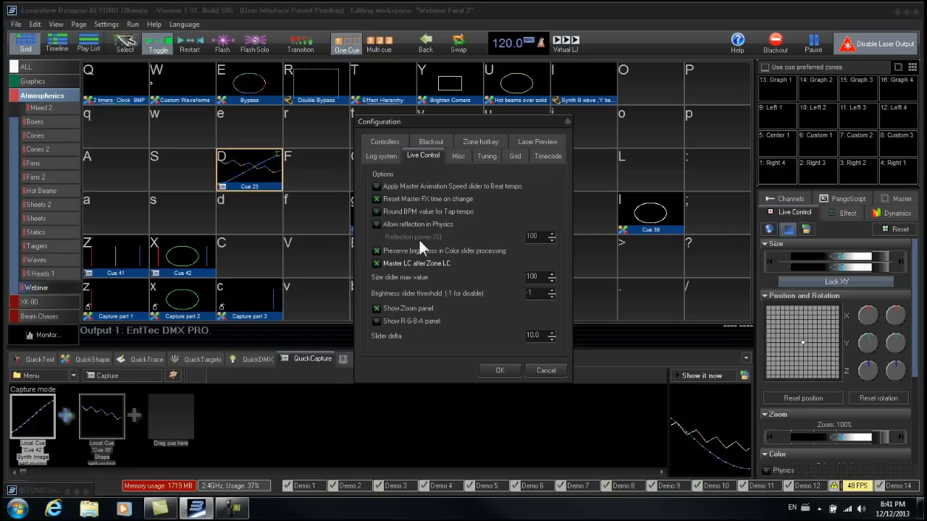
double_click(532, 277)
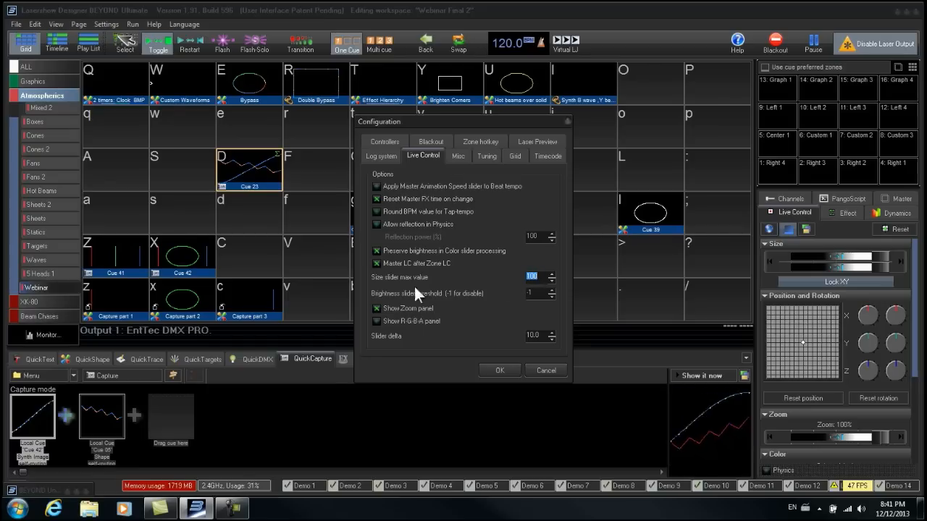
text(20)
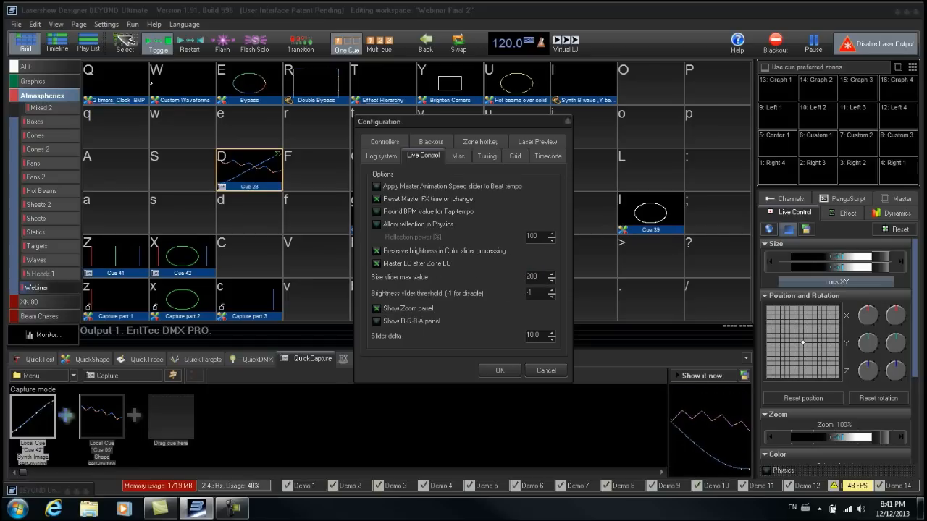
click(500, 368)
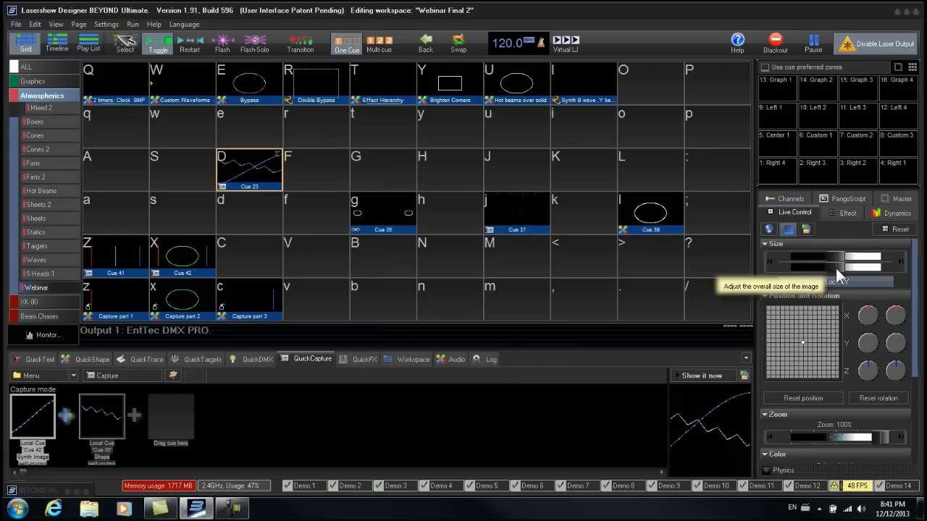
mouse_move(836, 268)
mouse_down()
mouse_move(881, 266)
mouse_move(888, 275)
mouse_move(877, 265)
mouse_move(845, 265)
mouse_up()
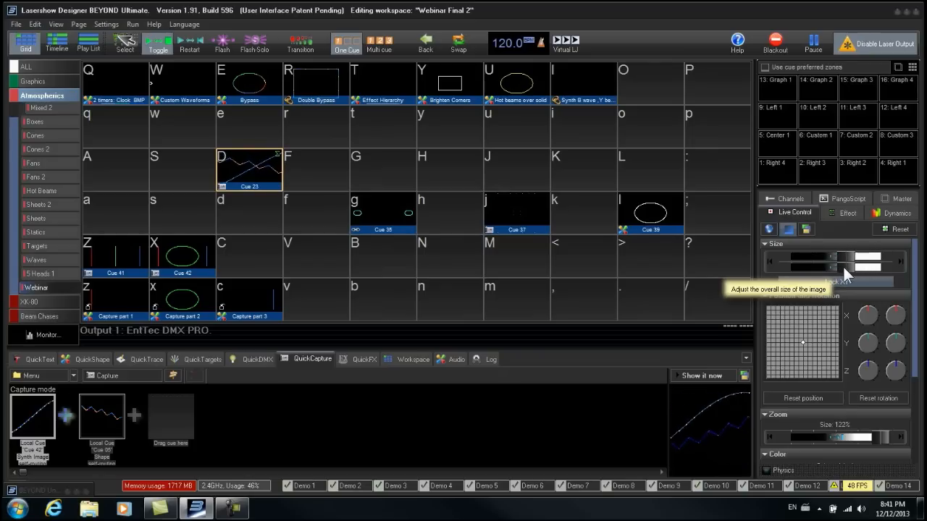
right_click(843, 267)
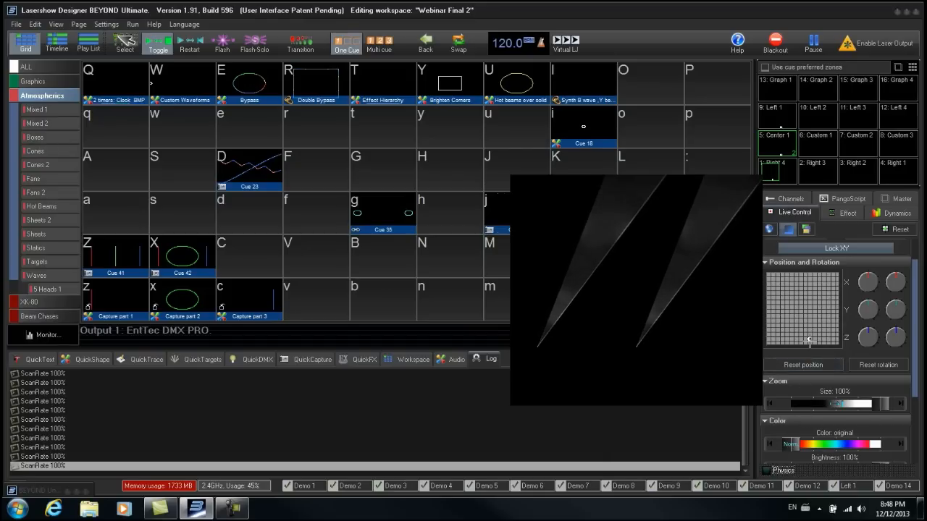
Reposition the running beams in Live Control, enable Physics and move the position again
drag(808, 340, 804, 336)
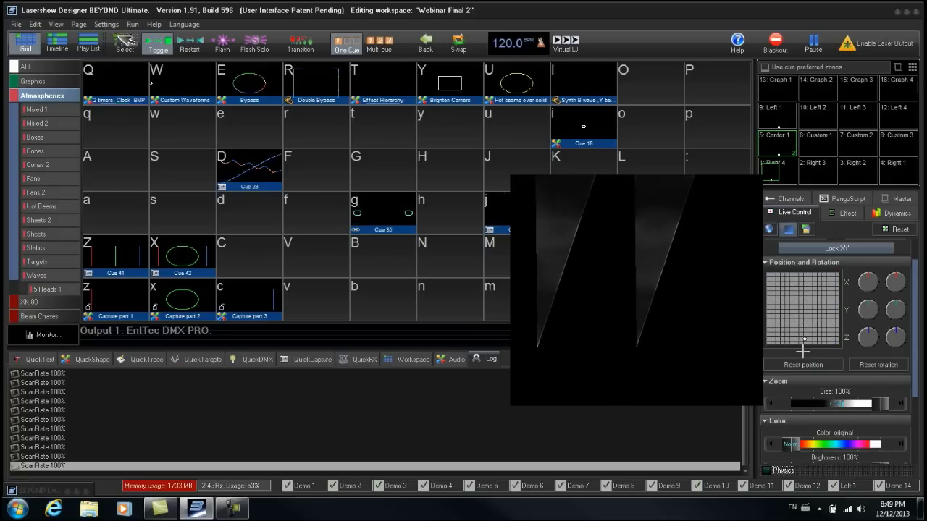
click(767, 470)
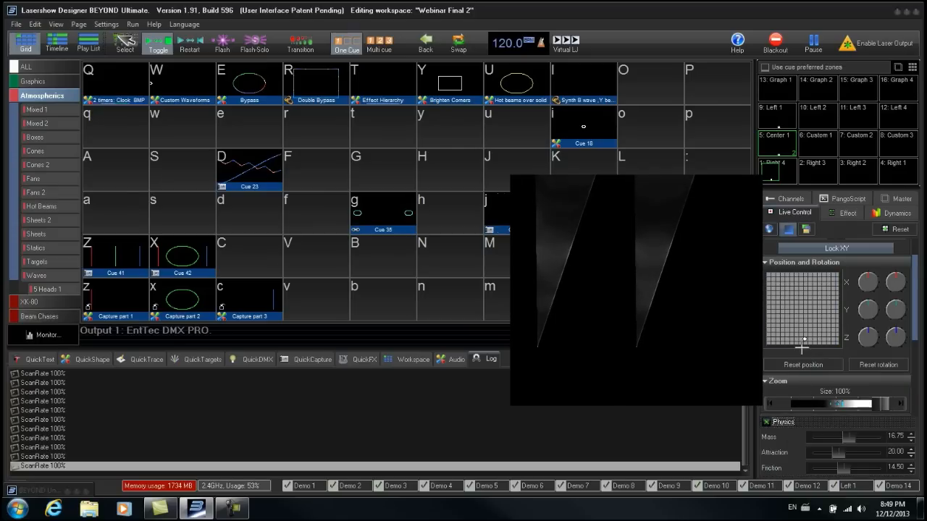
mouse_move(802, 340)
mouse_down()
mouse_move(819, 337)
mouse_move(776, 337)
mouse_move(814, 338)
mouse_up()
scroll(917, 306, down, 3)
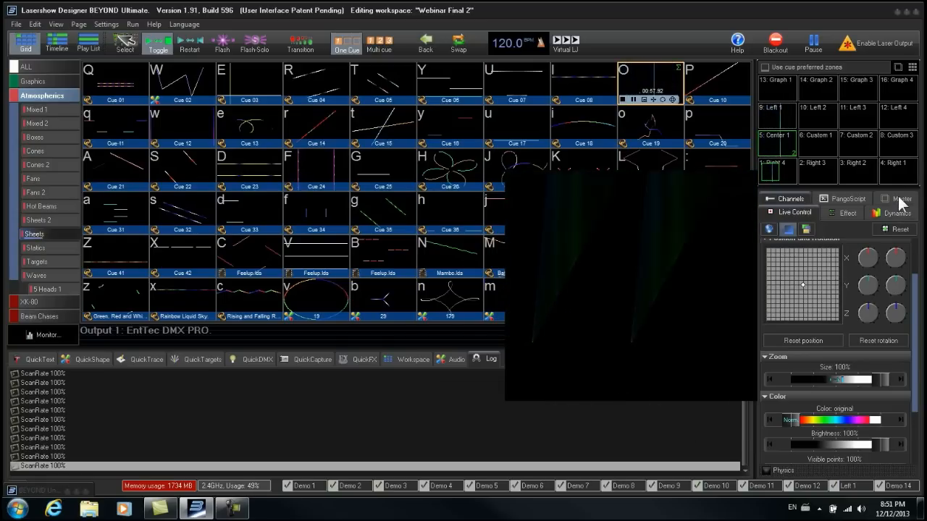
Try the Master time controls on the playing Sheets cue in cell O: disk scratching, reversed playback and a jump moment
click(881, 212)
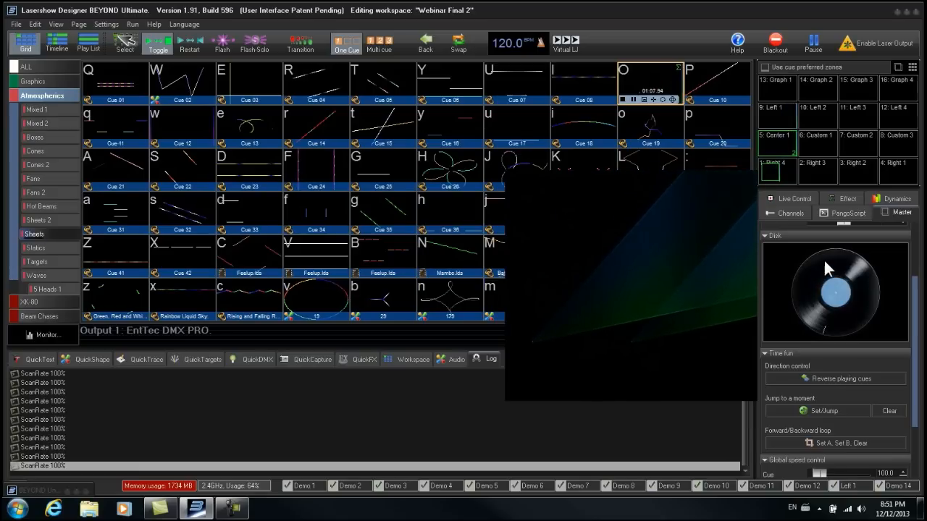
mouse_move(818, 262)
mouse_down()
mouse_move(805, 286)
mouse_move(822, 324)
mouse_move(807, 293)
mouse_move(814, 308)
mouse_move(816, 292)
mouse_move(803, 298)
mouse_move(814, 265)
mouse_move(795, 284)
mouse_move(811, 311)
mouse_move(813, 277)
mouse_move(842, 269)
mouse_up()
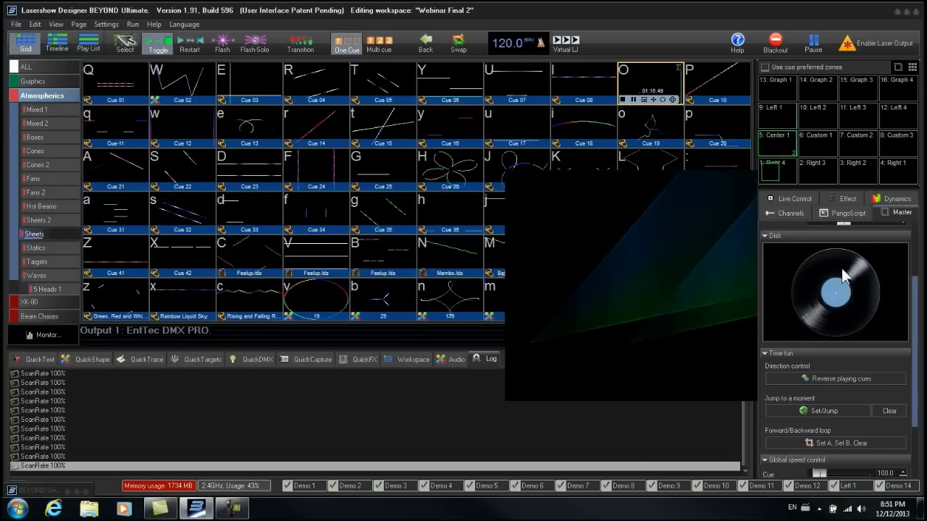
click(856, 381)
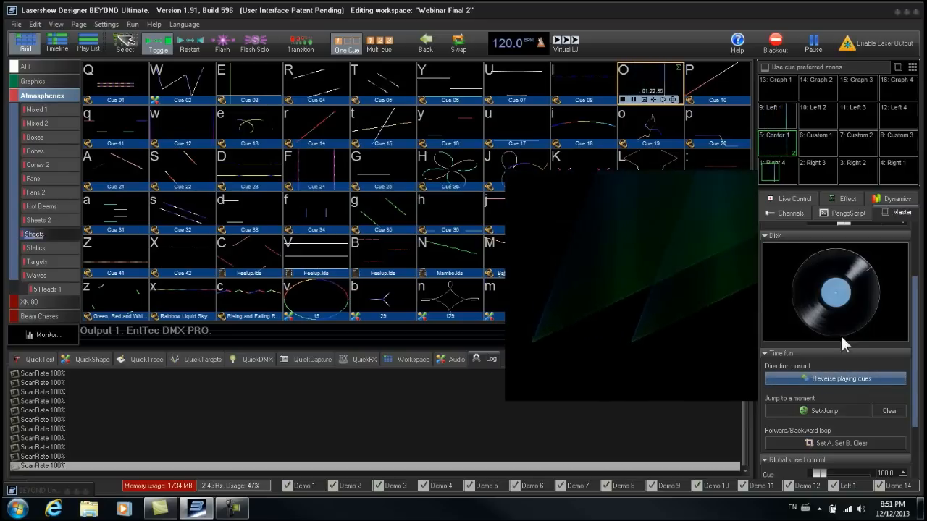
mouse_move(801, 290)
mouse_down()
mouse_move(812, 321)
mouse_move(813, 284)
mouse_up()
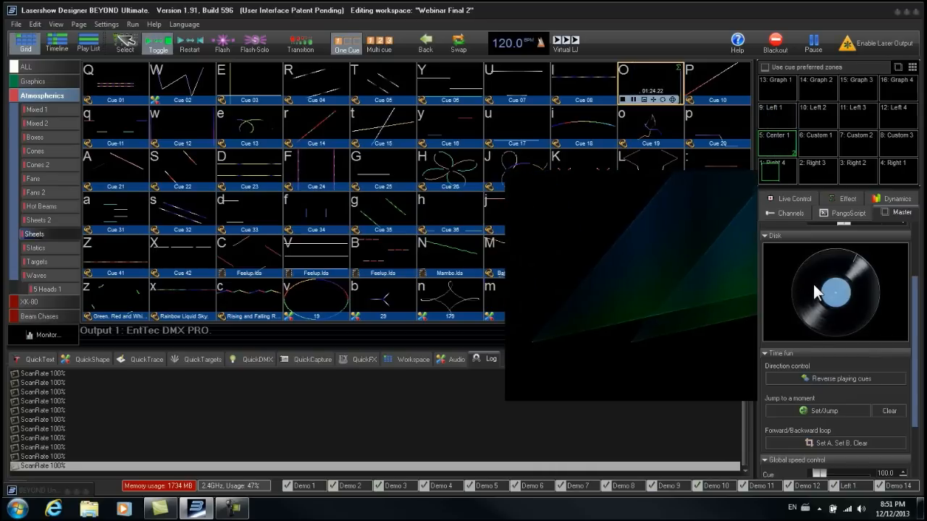
click(836, 411)
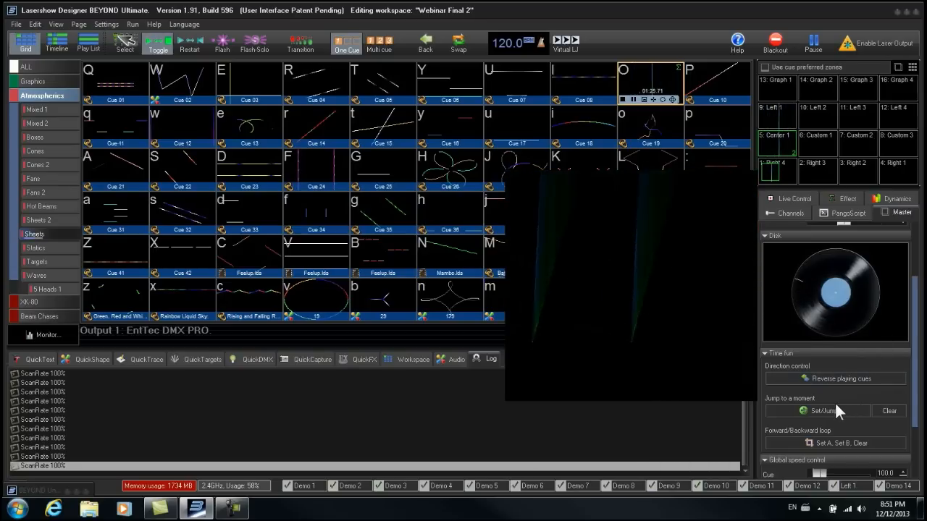
Clear the stored jump moment, set a new one, replay the cue from it and try the Master forward/backward loop
click(879, 412)
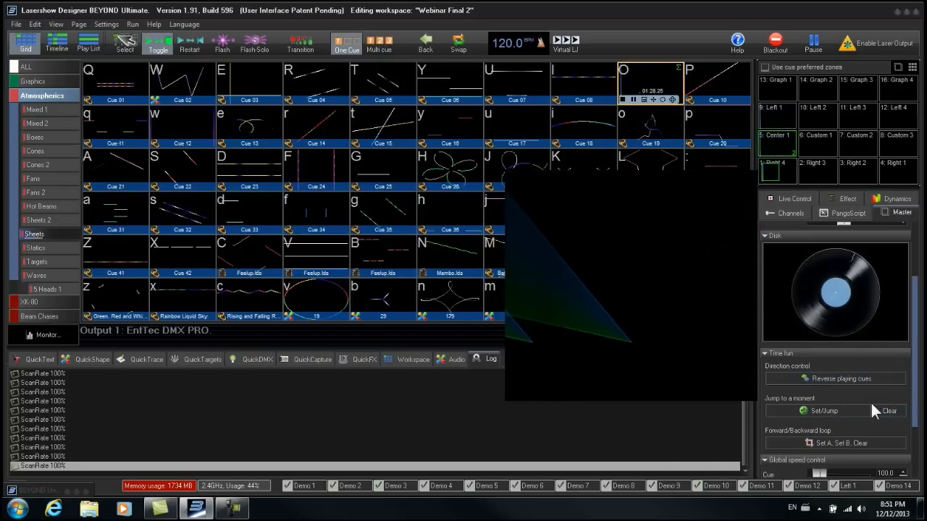
click(837, 411)
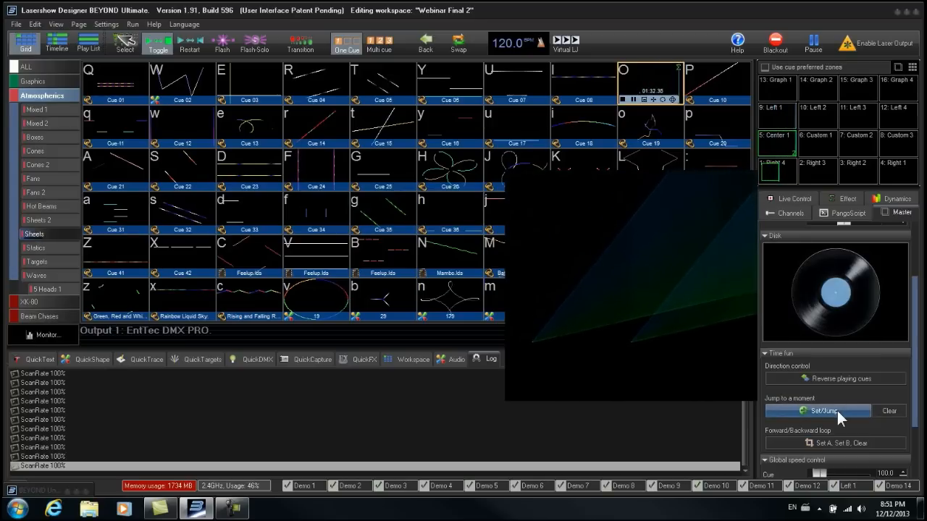
click(837, 411)
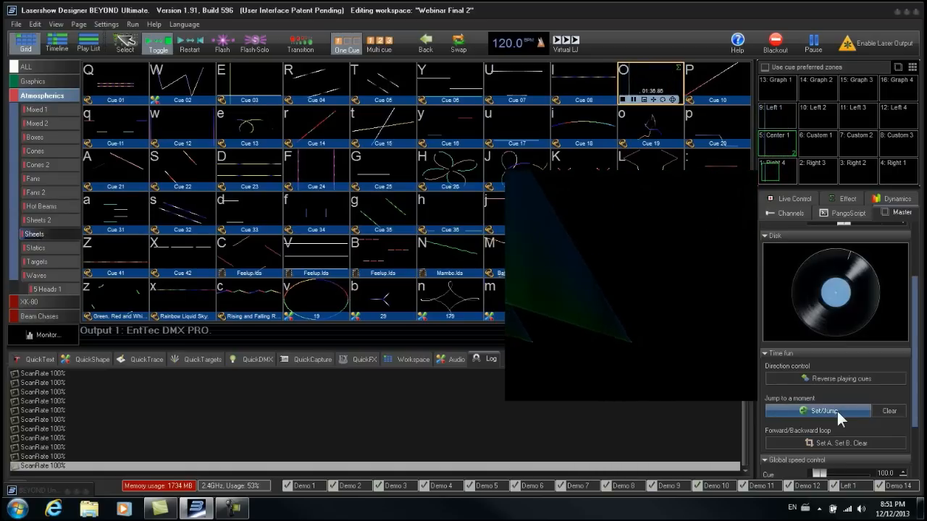
click(837, 412)
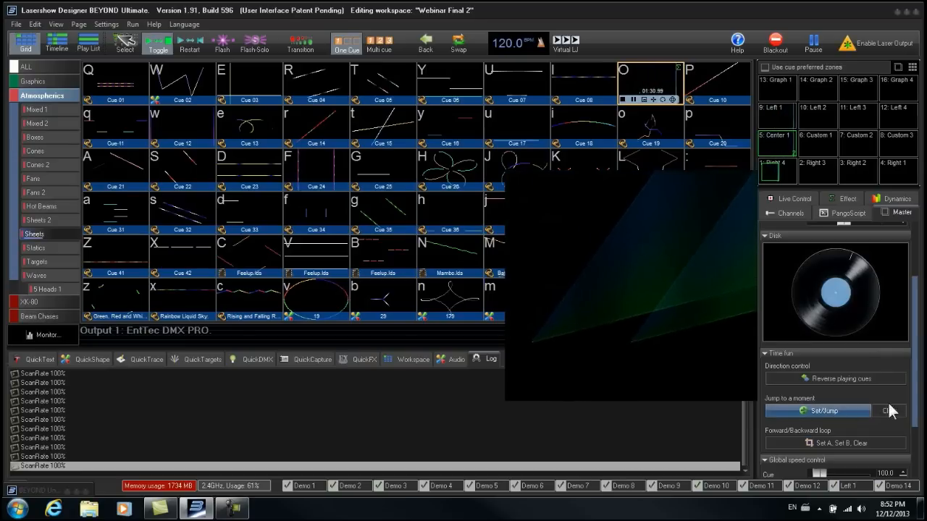
scroll(912, 400, down, 2)
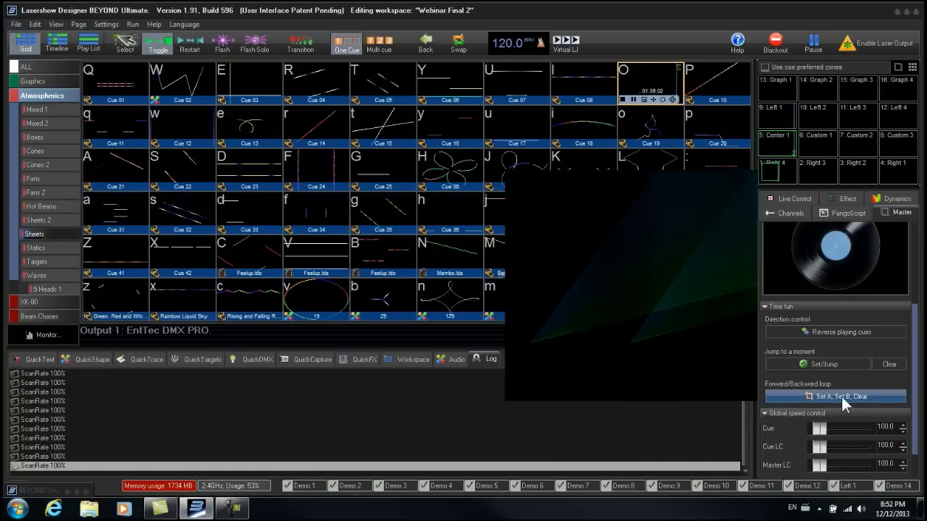
click(842, 396)
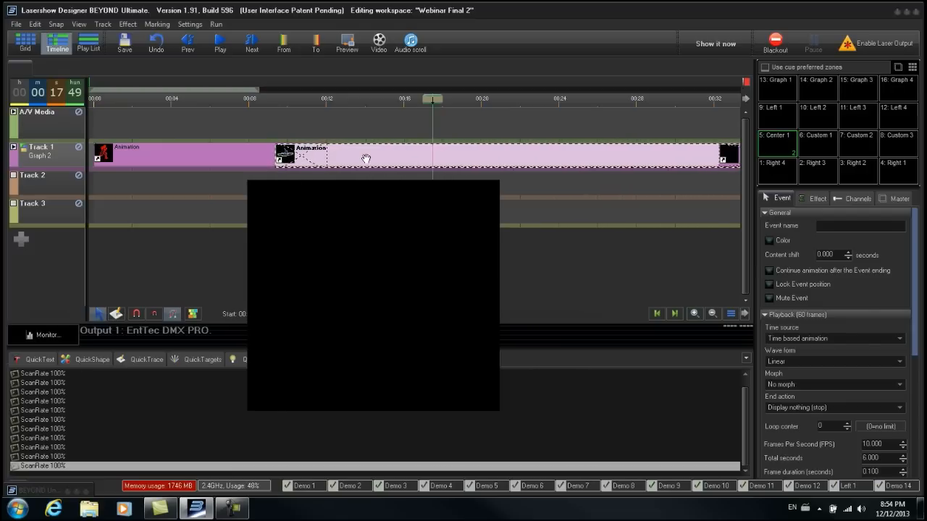
Shift the second Animation event on Track 1 slightly earlier and play the timeline from the start with its output shown
drag(394, 156, 386, 157)
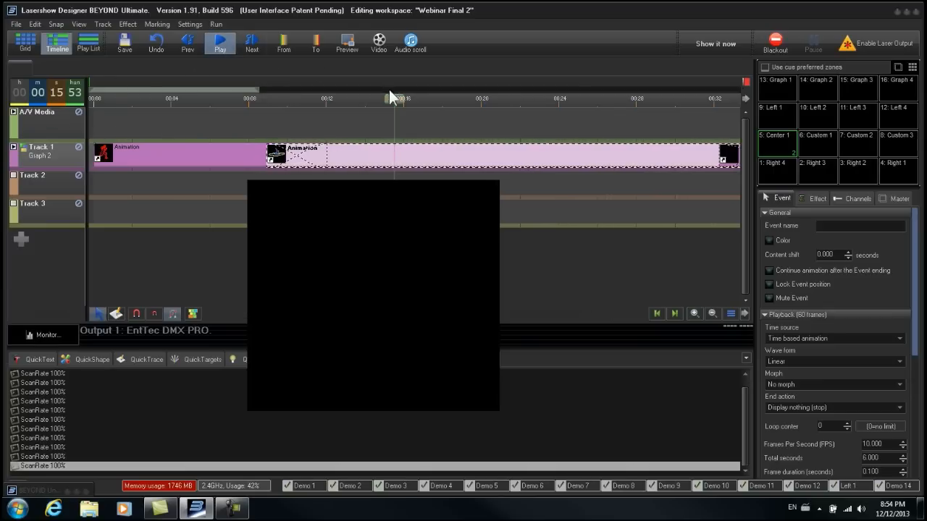
drag(394, 99, 90, 124)
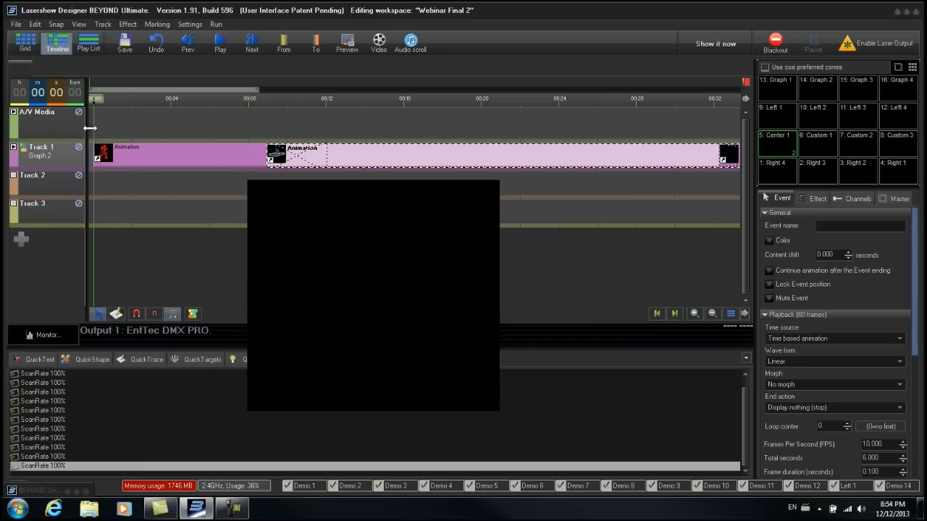
click(695, 47)
click(219, 47)
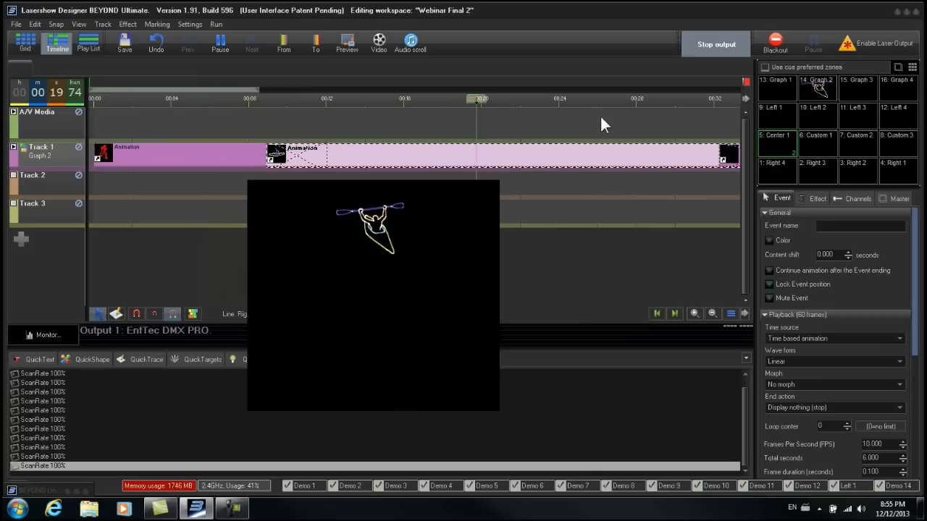
click(717, 47)
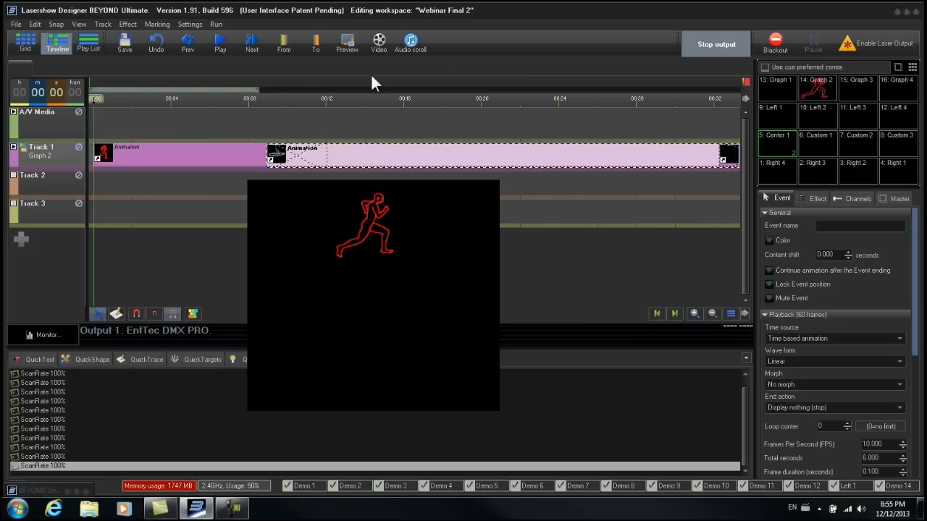
Return to the cue grid and review the Misc configuration option that stops playback when switching between Grid, Timeline and Playlist
click(25, 43)
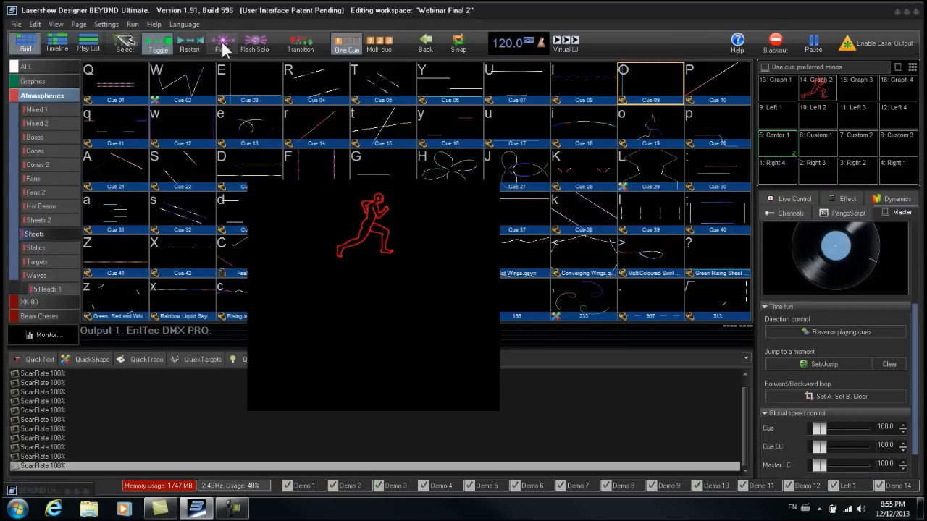
click(109, 24)
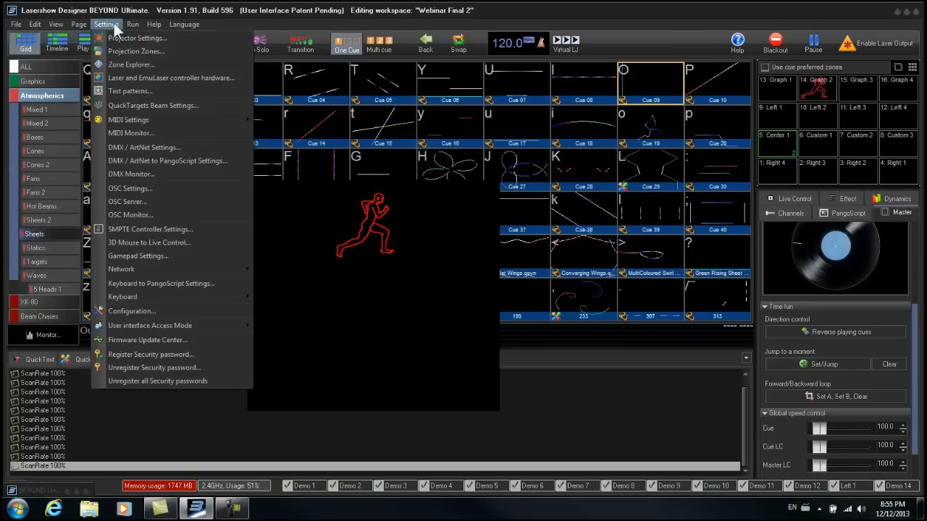
click(166, 310)
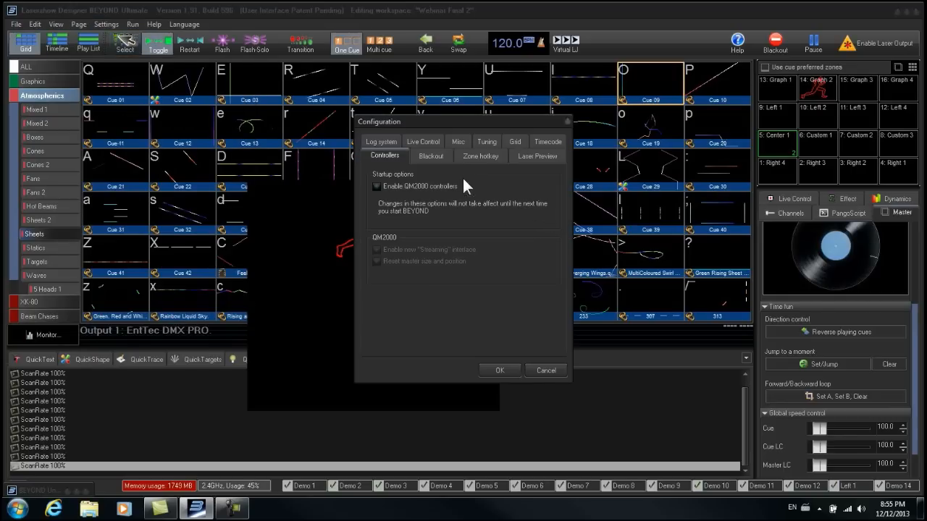
click(463, 139)
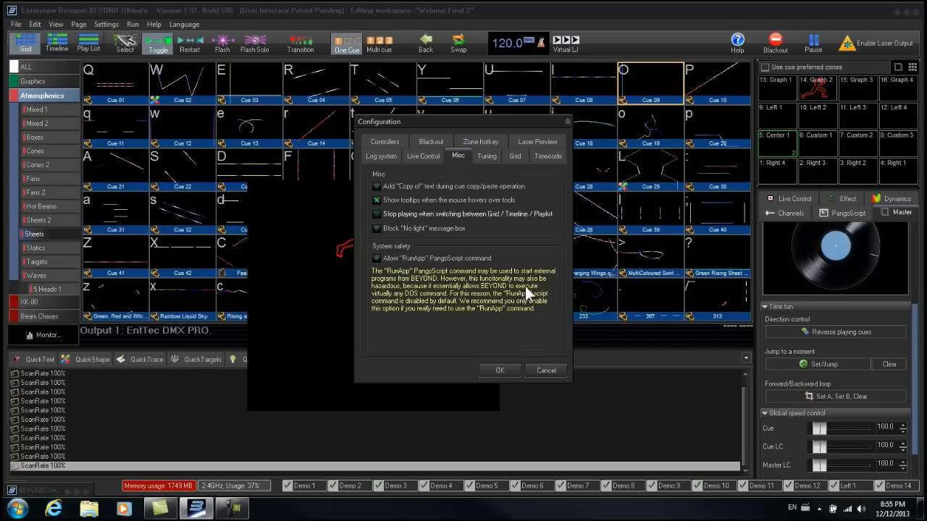
click(512, 371)
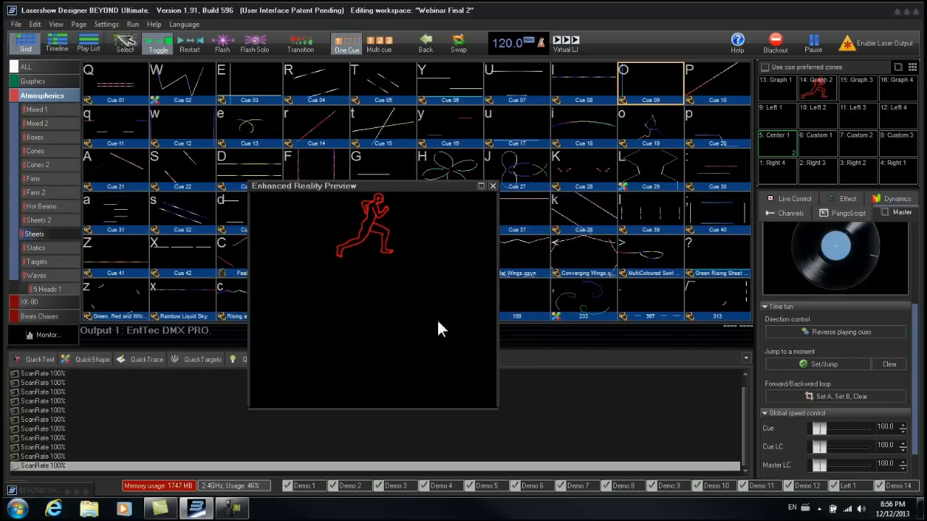
Start playback in the timeline and switch back to the cue grid while it is running
click(48, 40)
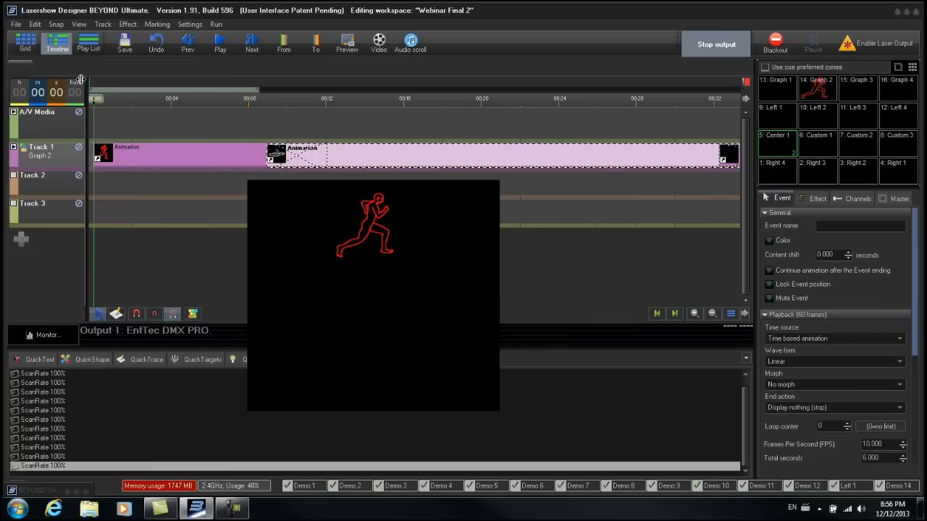
click(227, 44)
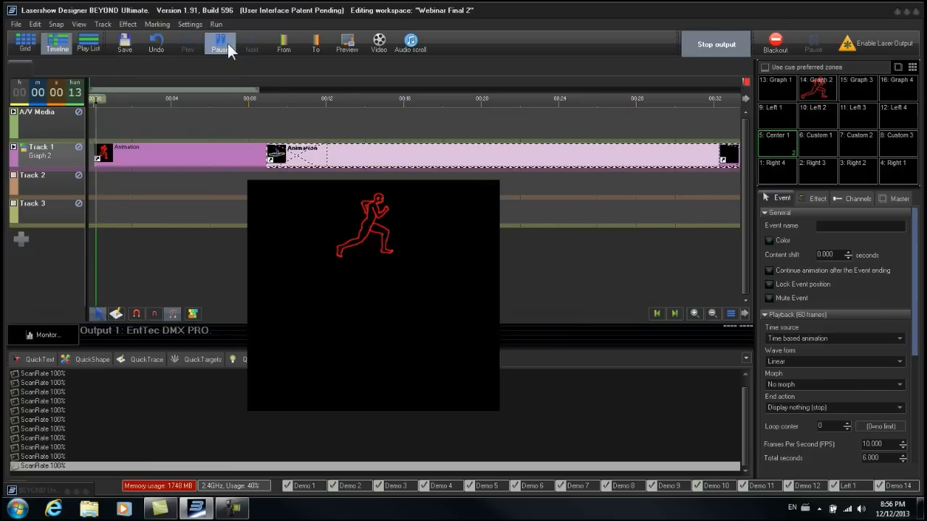
click(31, 40)
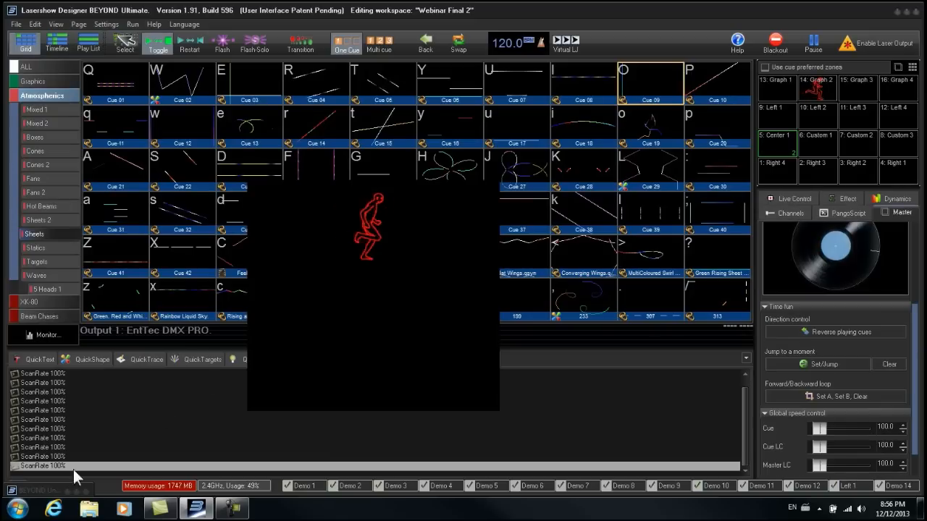
Open the BEYOND Universe window and arrange it beside the Enhanced Reality Preview, leaving the first cues of the grid uncovered
click(911, 7)
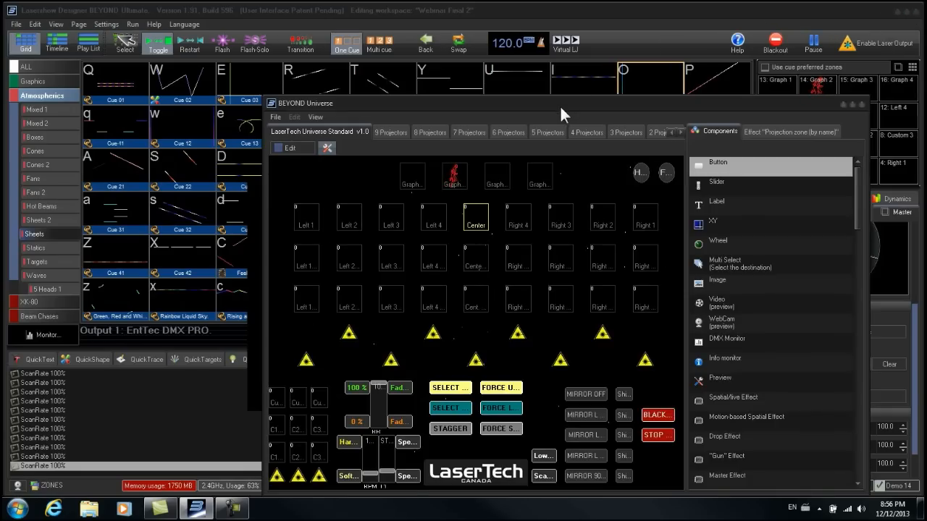
drag(559, 105, 627, 96)
drag(314, 187, 97, 103)
drag(498, 92, 466, 60)
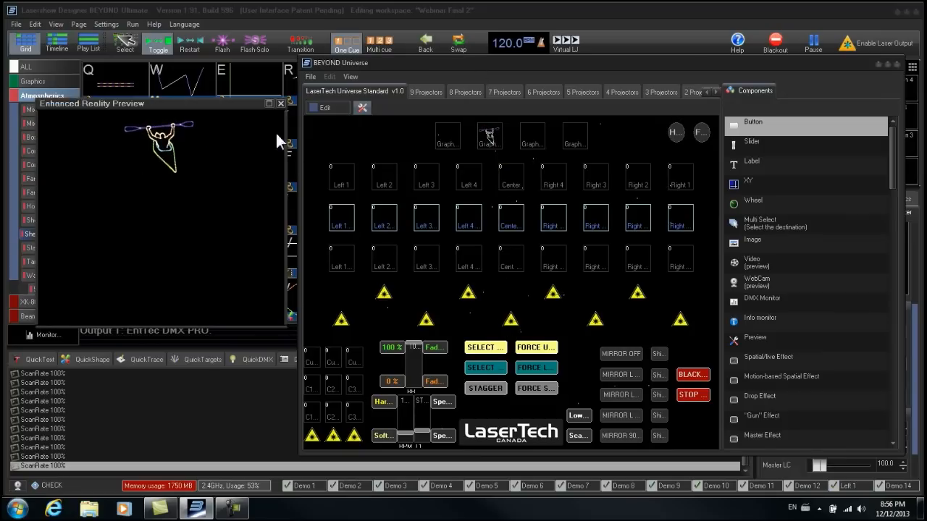
drag(258, 104, 249, 155)
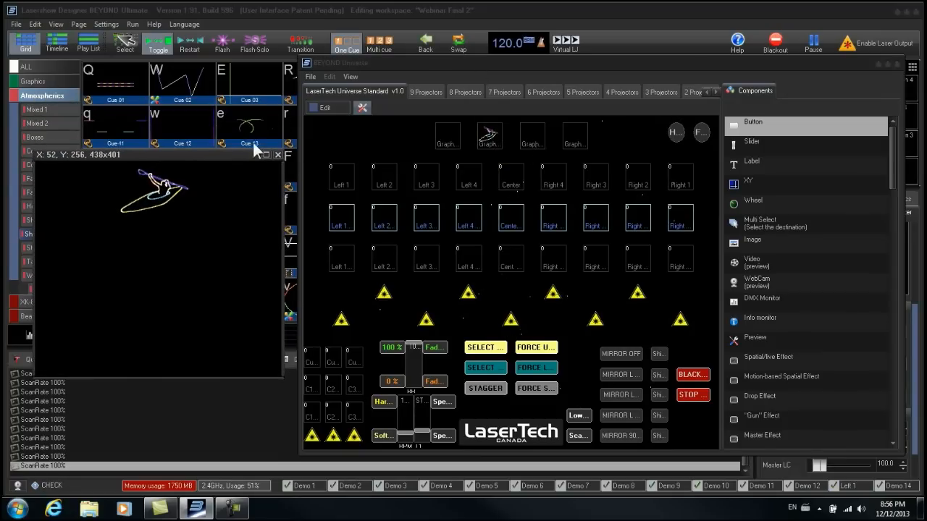
Play Sheets cues 03, 11 and 01 one after another on the middle row of projection zones alongside the timeline animation
click(260, 83)
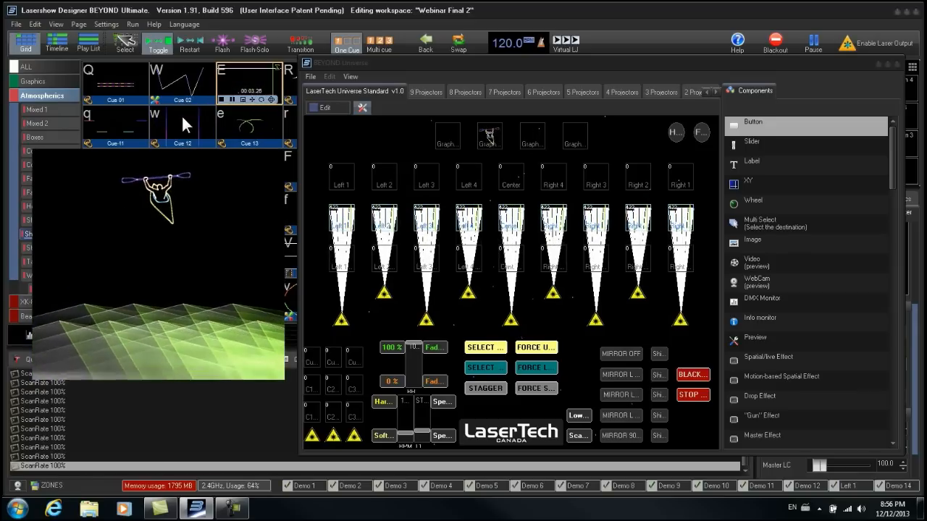
click(132, 121)
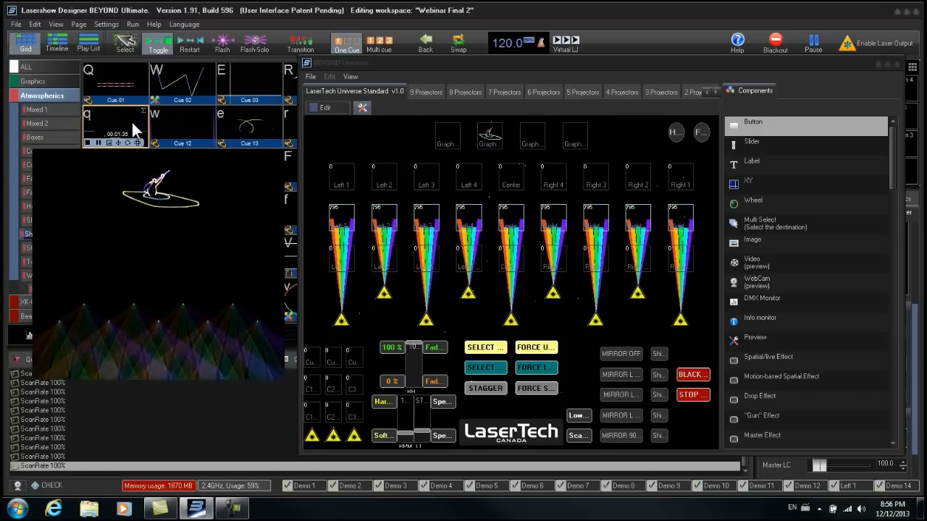
click(134, 79)
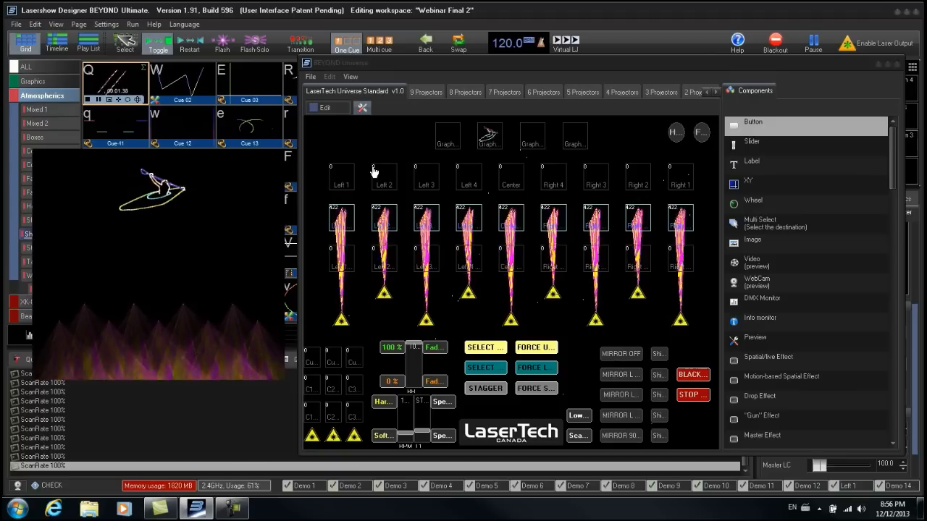
Select the projection zones Left 1, Left 2, Right 2 and Right 1 in the Universe and play Cue 13 on them
click(348, 182)
click(391, 174)
click(640, 177)
click(681, 178)
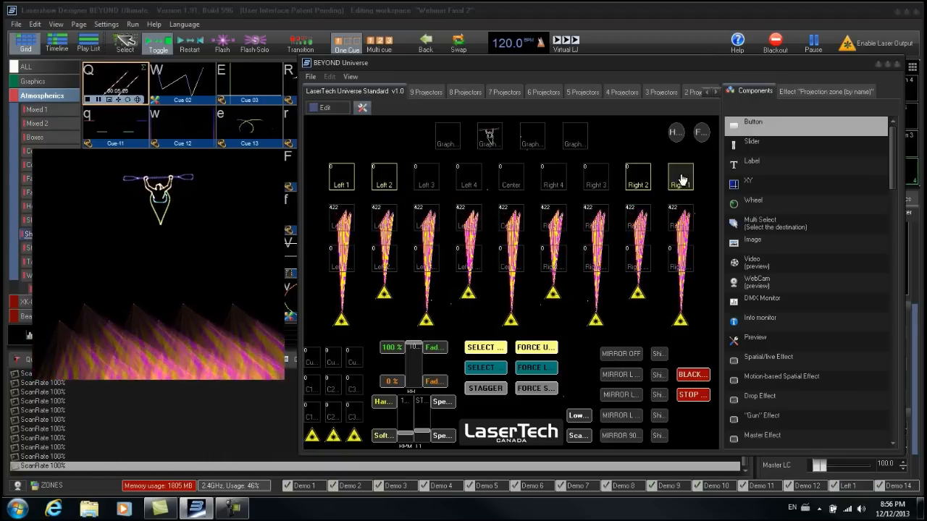
click(262, 122)
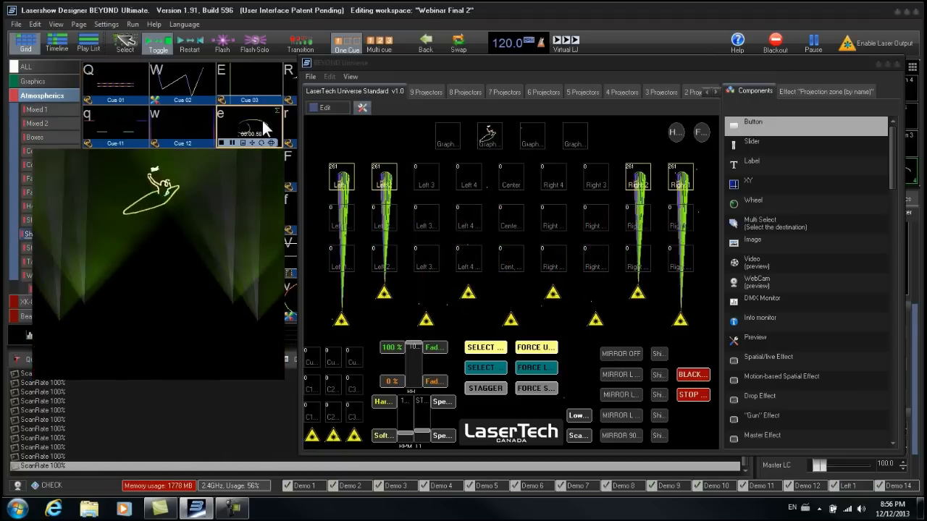